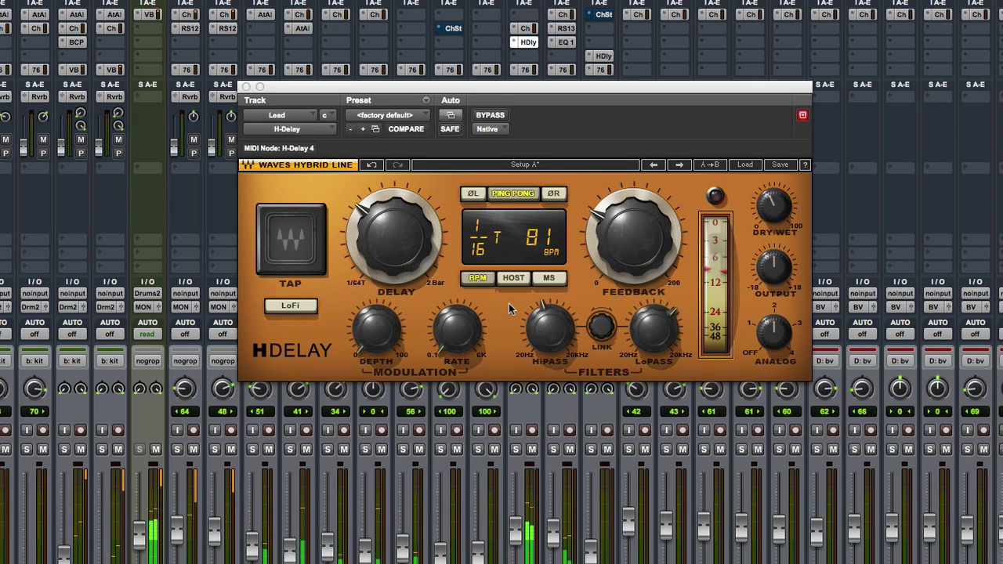
- Solo the Lead track, bypass its H-Delay to compare, then clear the solo
{"action": "left_click", "coordinate": [515, 450]}
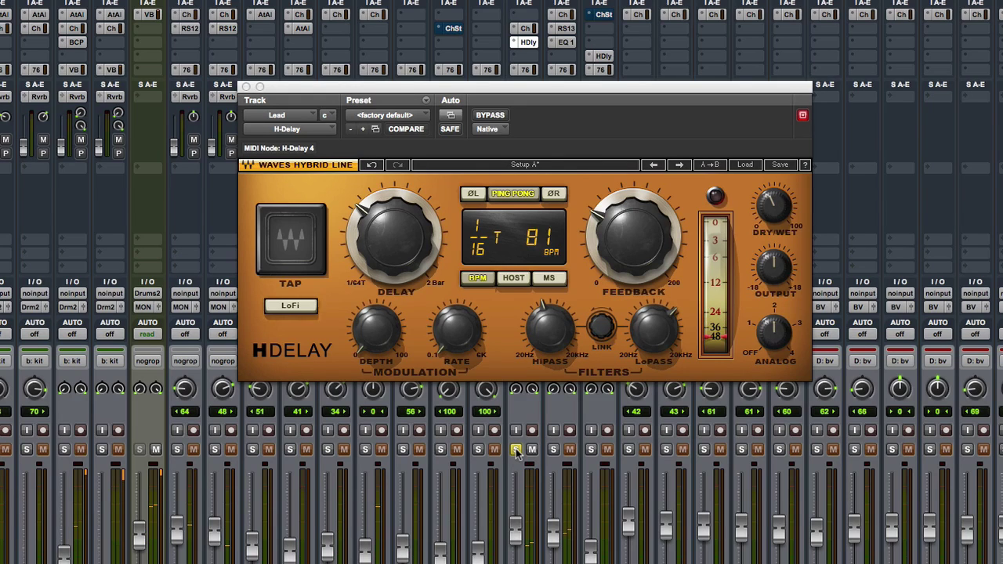
{"action": "left_click", "coordinate": [489, 116]}
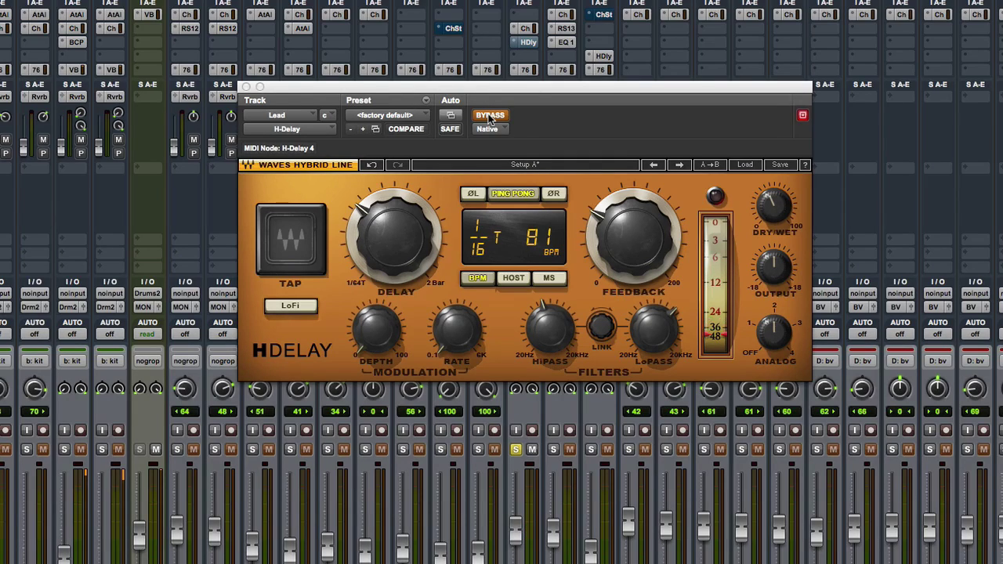
{"action": "left_click", "coordinate": [515, 449]}
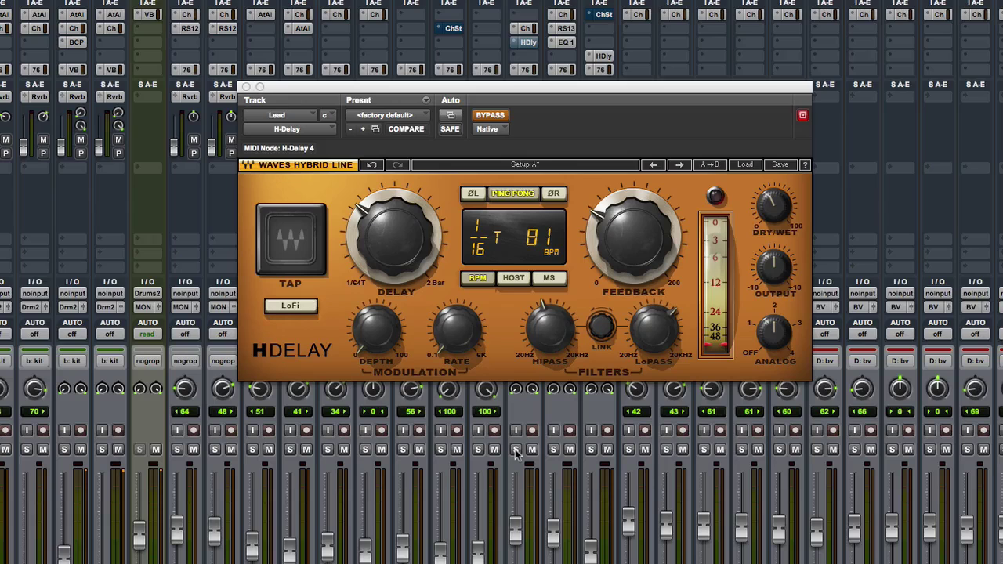
- Re-enable the Lead's H-Delay, solo the Lead again, and tweak the ANALOG character knob
{"action": "left_click", "coordinate": [491, 116]}
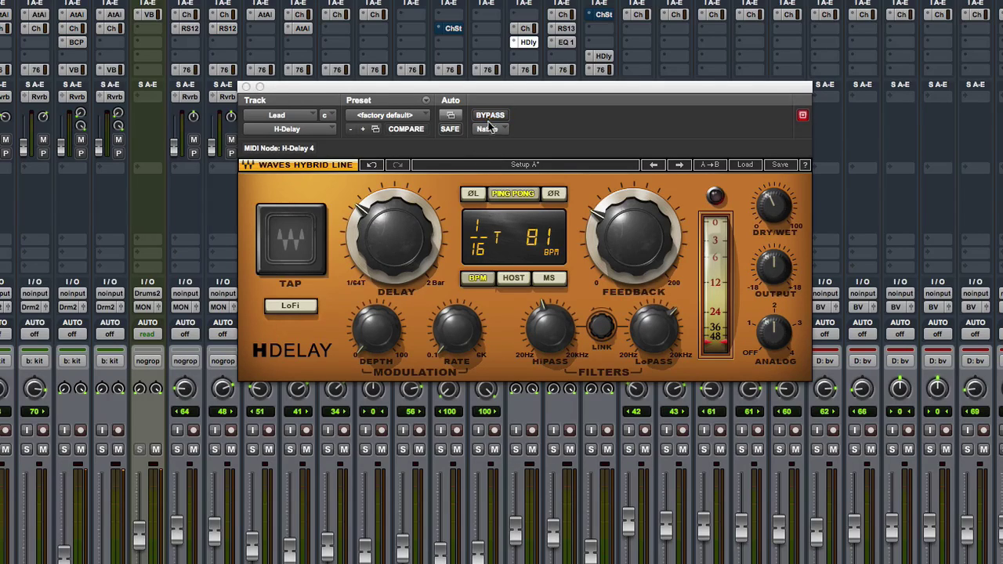
{"action": "left_click", "coordinate": [516, 449]}
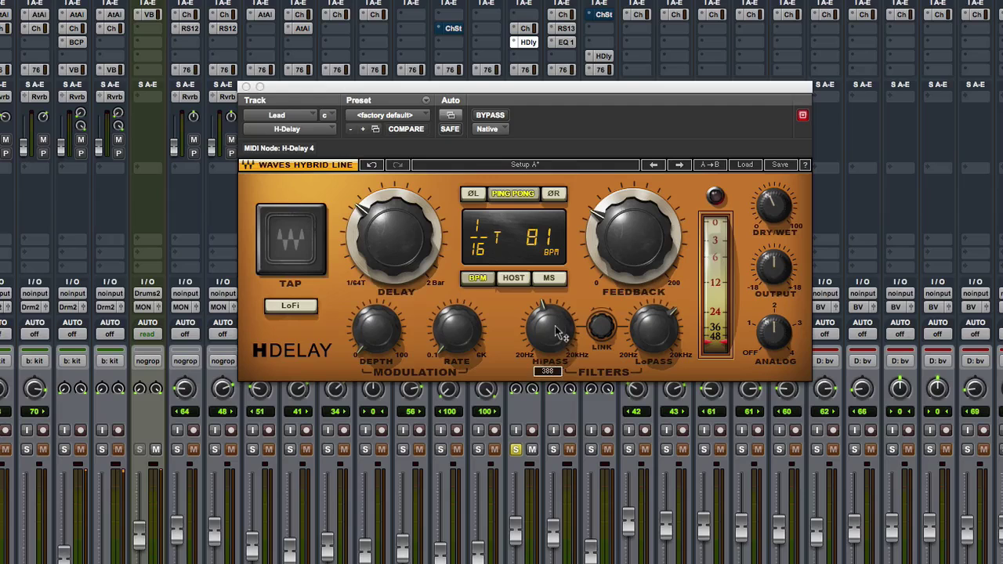
{"action": "mouse_move", "coordinate": [657, 331]}
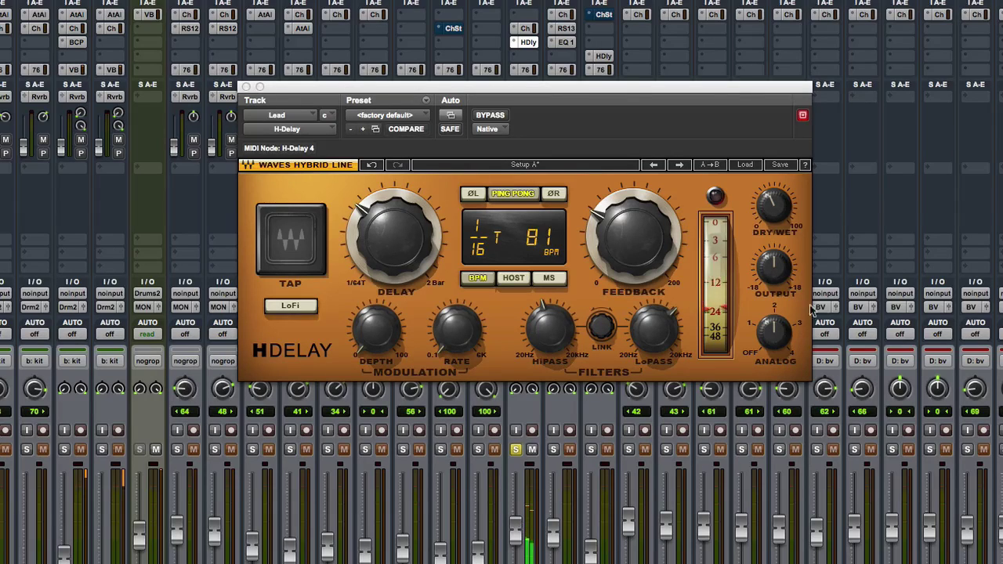
{"action": "left_click", "coordinate": [770, 337]}
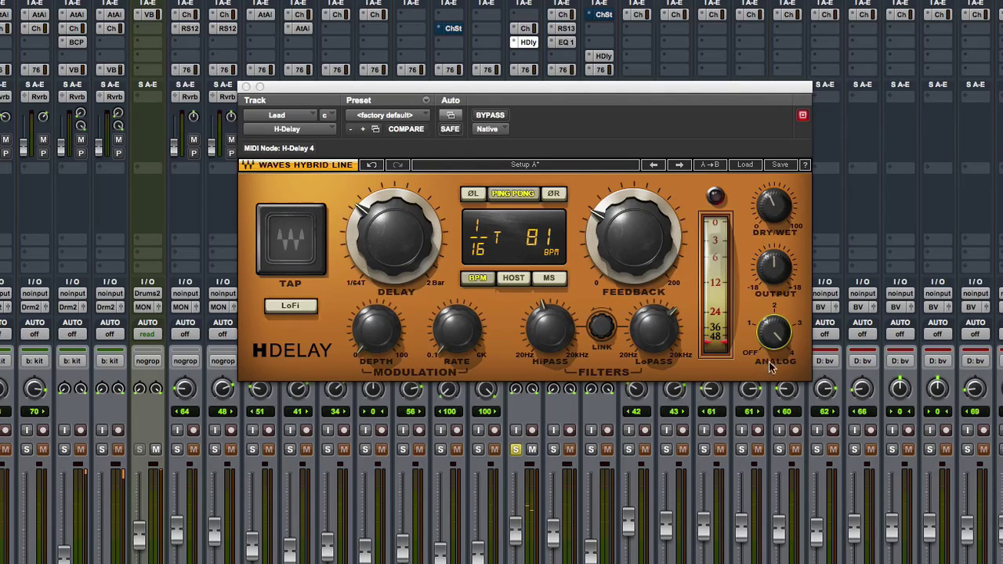
{"action": "left_click", "coordinate": [773, 335]}
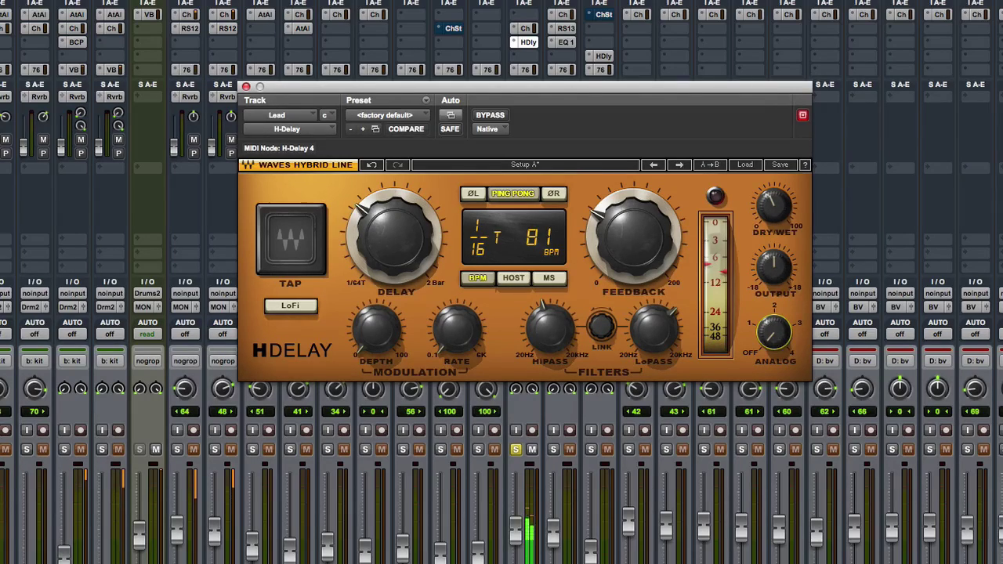
{"action": "left_click", "coordinate": [773, 333]}
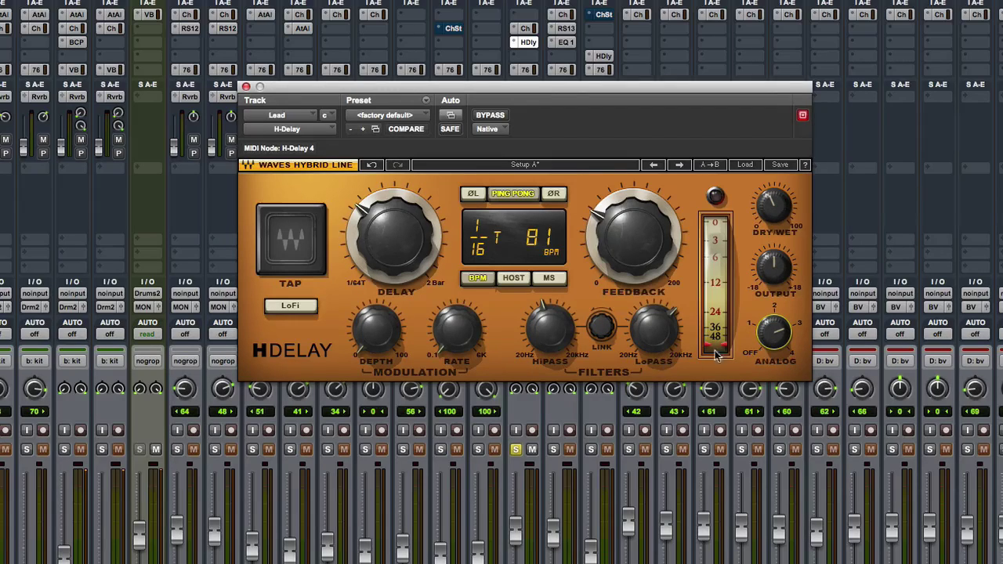
- Unsolo Lead, open and solo Wurley.01's H-Delay, and A/B it with bypass on and off
{"action": "left_click", "coordinate": [515, 450]}
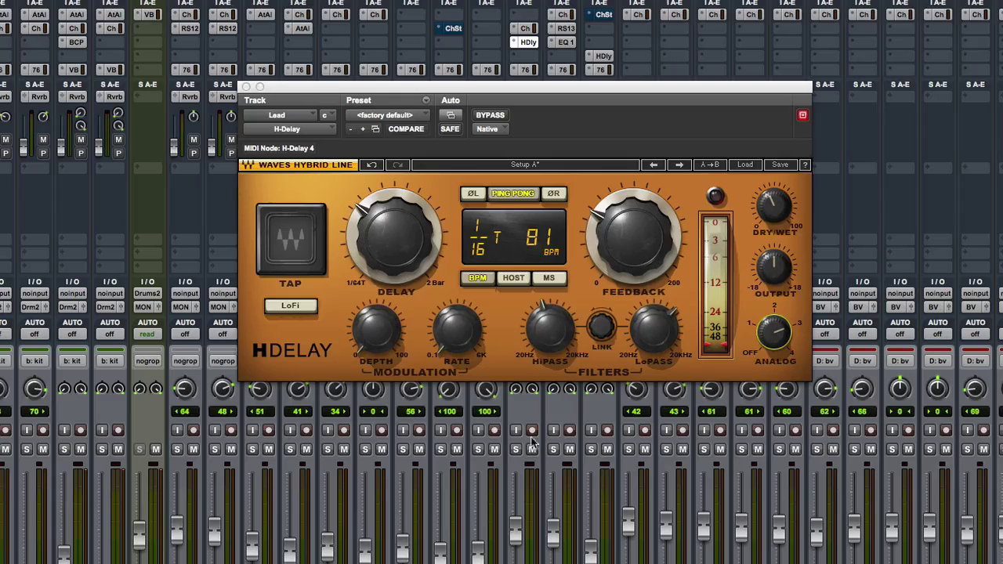
{"action": "left_click", "coordinate": [605, 56]}
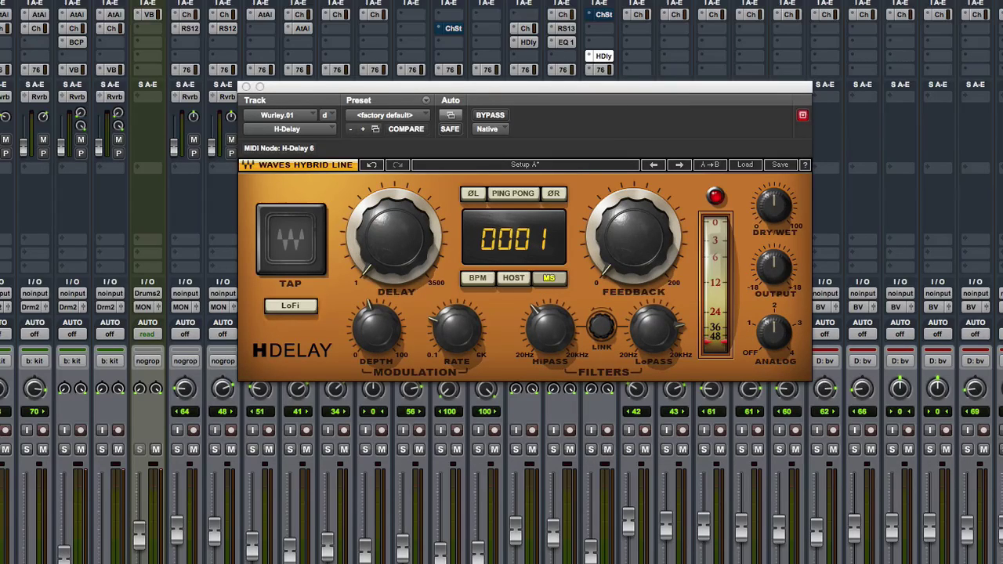
{"action": "left_click", "coordinate": [591, 450]}
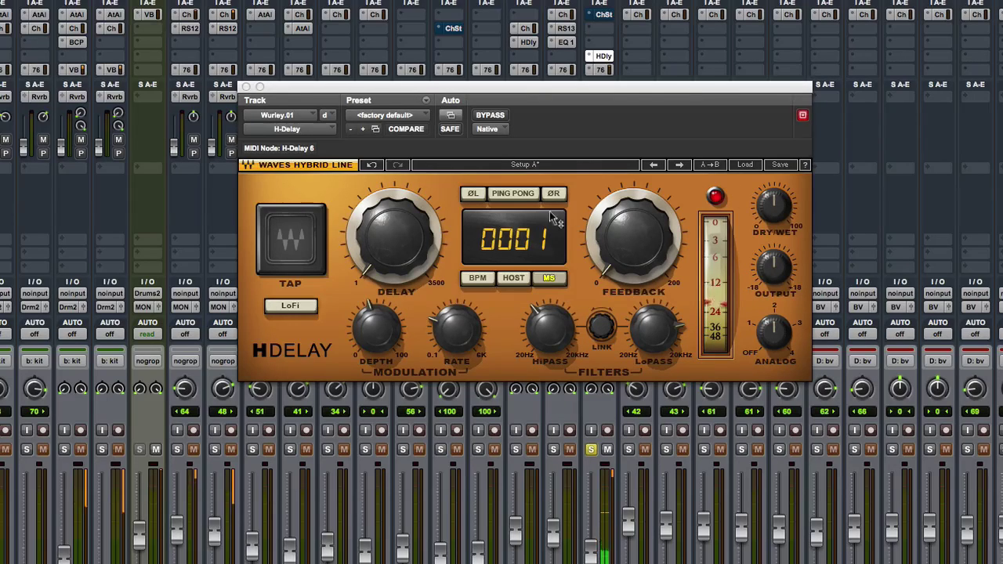
{"action": "left_click", "coordinate": [489, 116]}
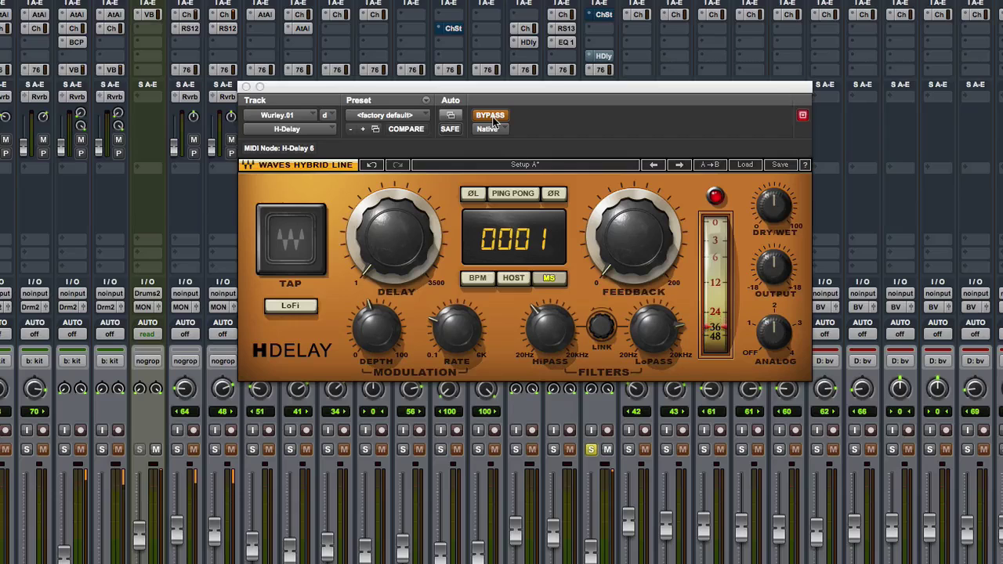
{"action": "left_click", "coordinate": [489, 116]}
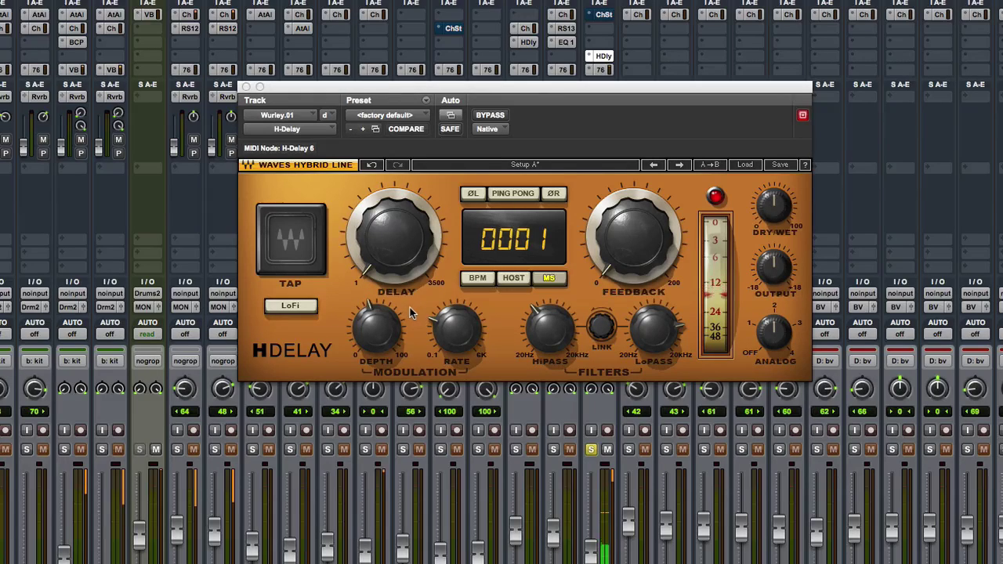
- Raise the Wurley H-Delay's modulation DEPTH and set its HiPass filter to about 1.05k
{"action": "mouse_move", "coordinate": [380, 333]}
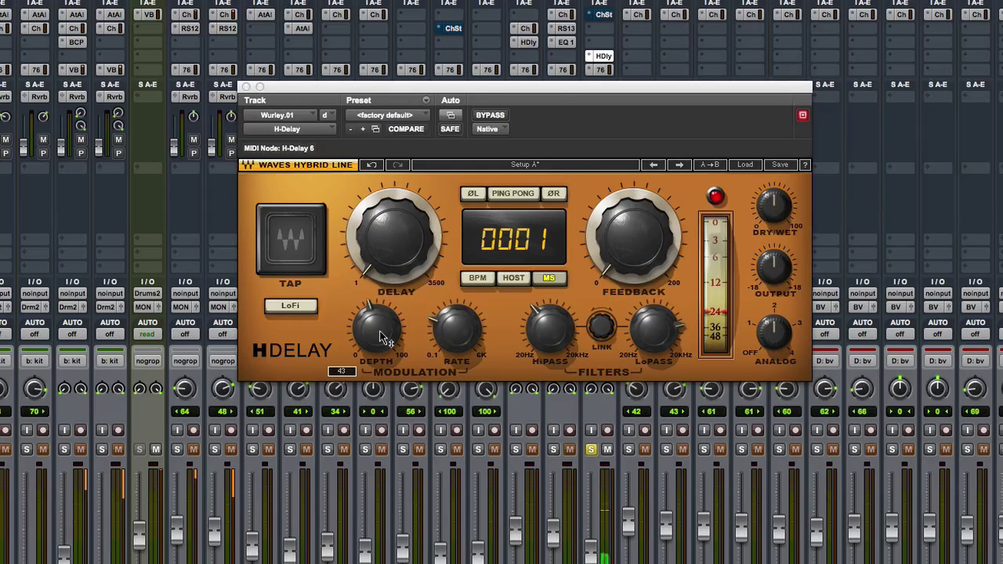
{"action": "mouse_move", "coordinate": [380, 335]}
{"action": "left_mouse_down"}
{"action": "mouse_move", "coordinate": [380, 301]}
{"action": "mouse_move", "coordinate": [380, 316]}
{"action": "left_mouse_up"}
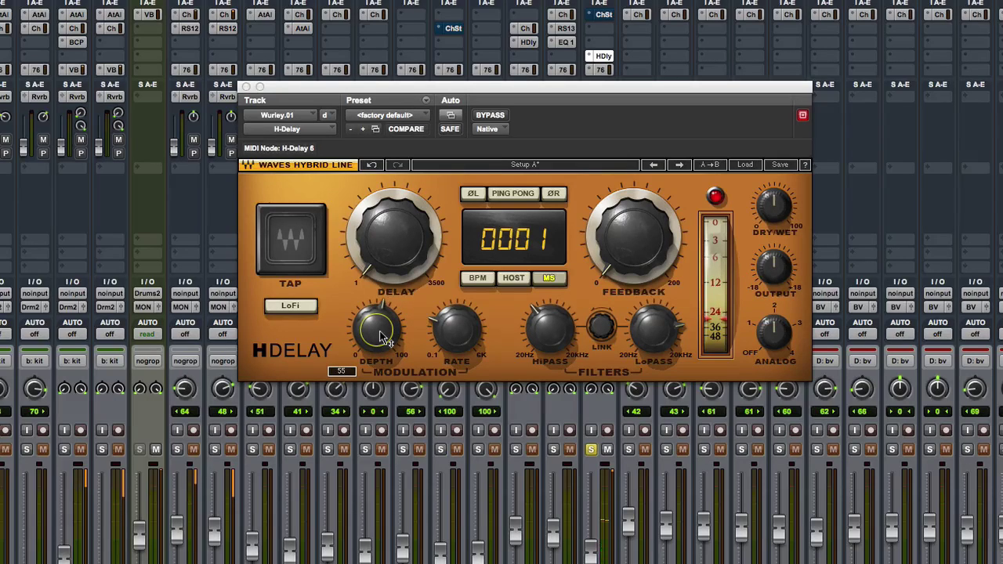
{"action": "left_click", "coordinate": [773, 335]}
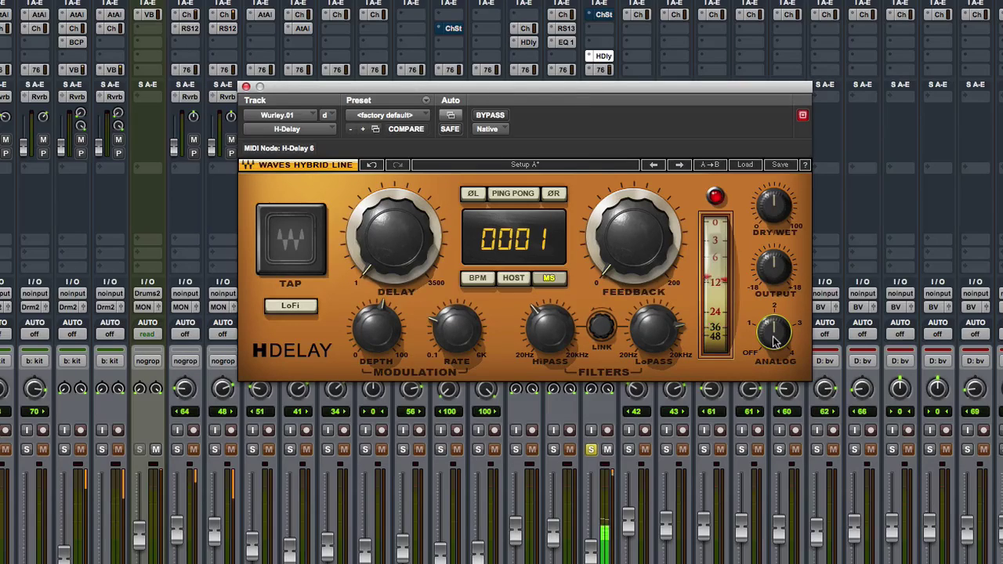
{"action": "left_click", "coordinate": [549, 329]}
{"action": "mouse_move", "coordinate": [549, 329]}
{"action": "left_mouse_down"}
{"action": "mouse_move", "coordinate": [549, 318]}
{"action": "mouse_move", "coordinate": [550, 344]}
{"action": "left_mouse_up"}
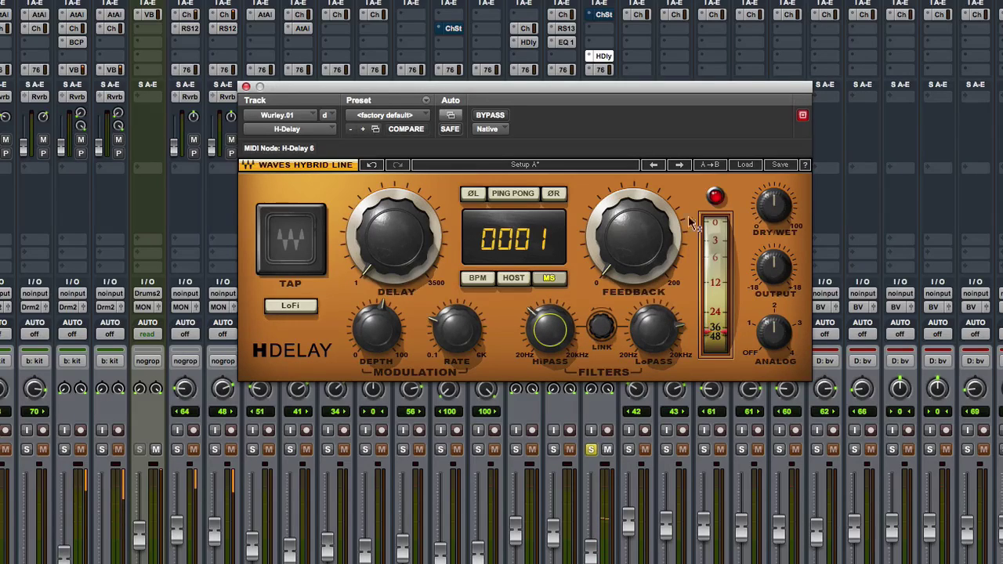
- Set the Wurley delay's DRY/WET mix to 51, then bypass the delay to compare
{"action": "mouse_move", "coordinate": [775, 204]}
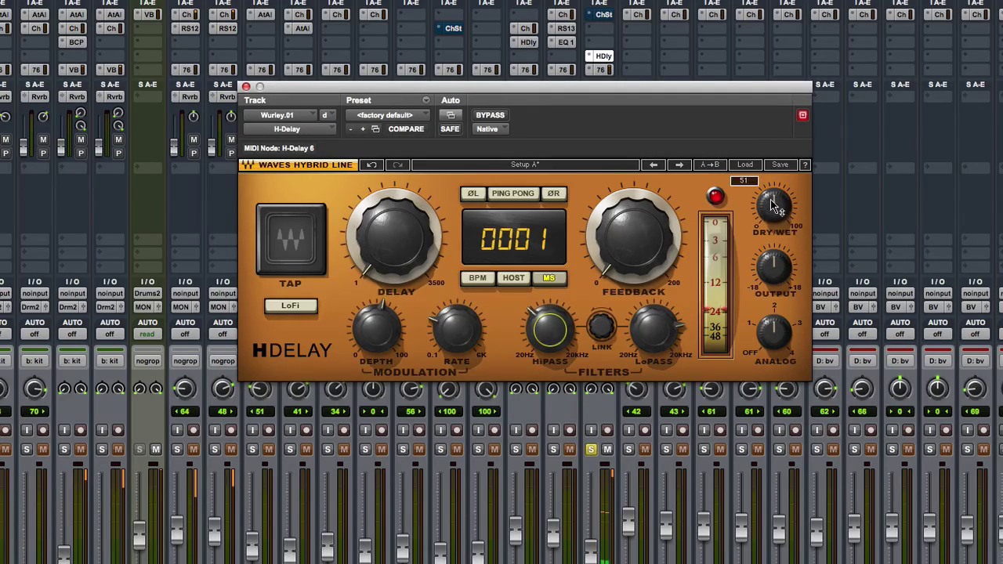
{"action": "mouse_move", "coordinate": [775, 204]}
{"action": "left_mouse_down"}
{"action": "mouse_move", "coordinate": [775, 242]}
{"action": "mouse_move", "coordinate": [775, 196]}
{"action": "left_mouse_up"}
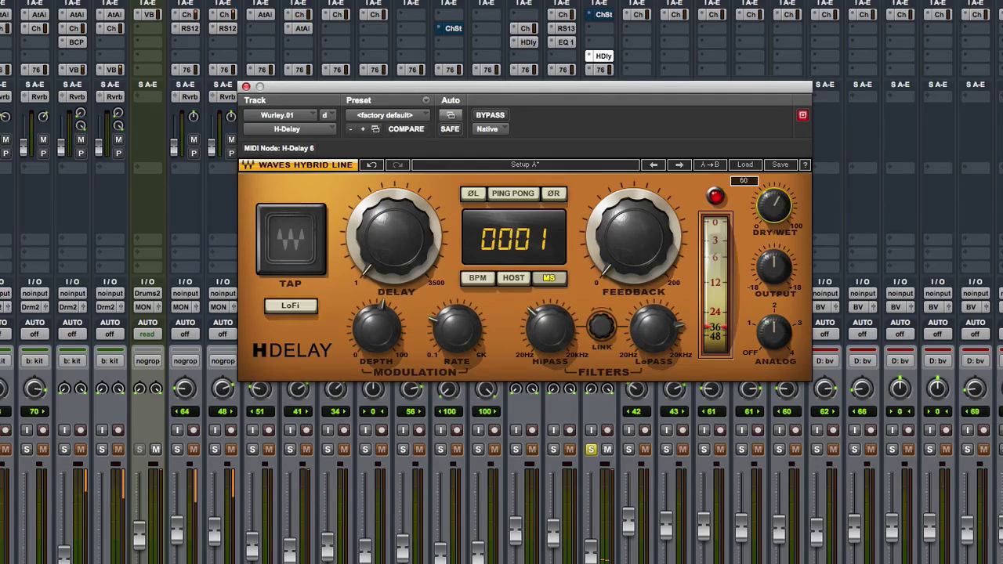
{"action": "left_click_drag", "start_coordinate": [775, 204], "coordinate": [775, 208]}
{"action": "left_click", "coordinate": [498, 120]}
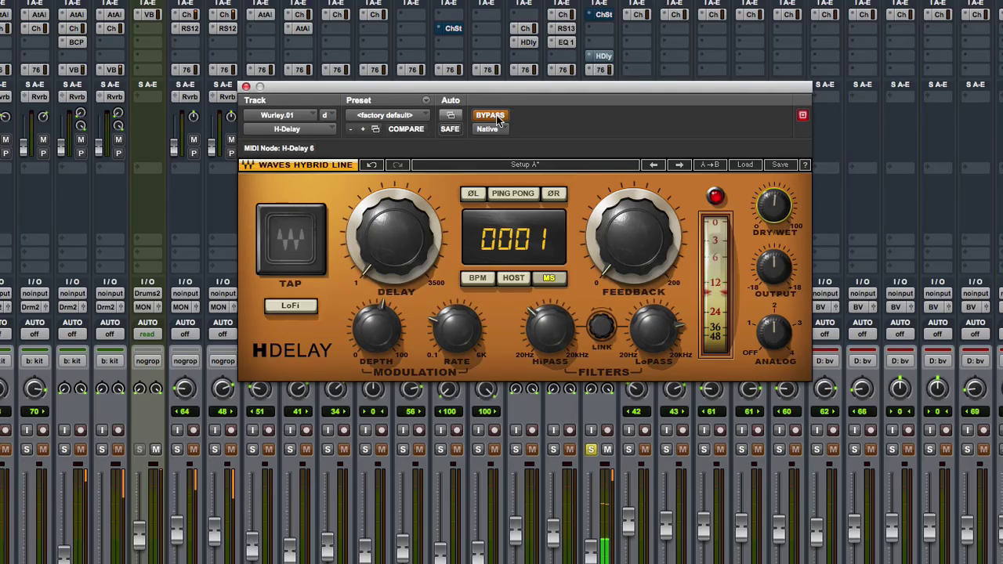
- Re-enable the Wurley's H-Delay and try the DELAY time knob, leaving it at 1 ms
{"action": "left_click", "coordinate": [499, 119]}
{"action": "left_click", "coordinate": [550, 279]}
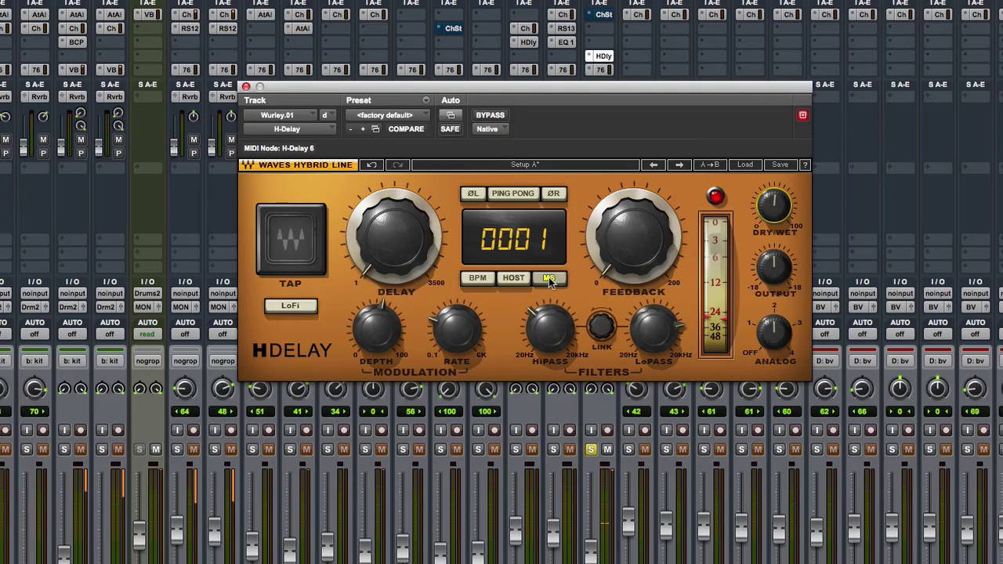
{"action": "left_click", "coordinate": [394, 261]}
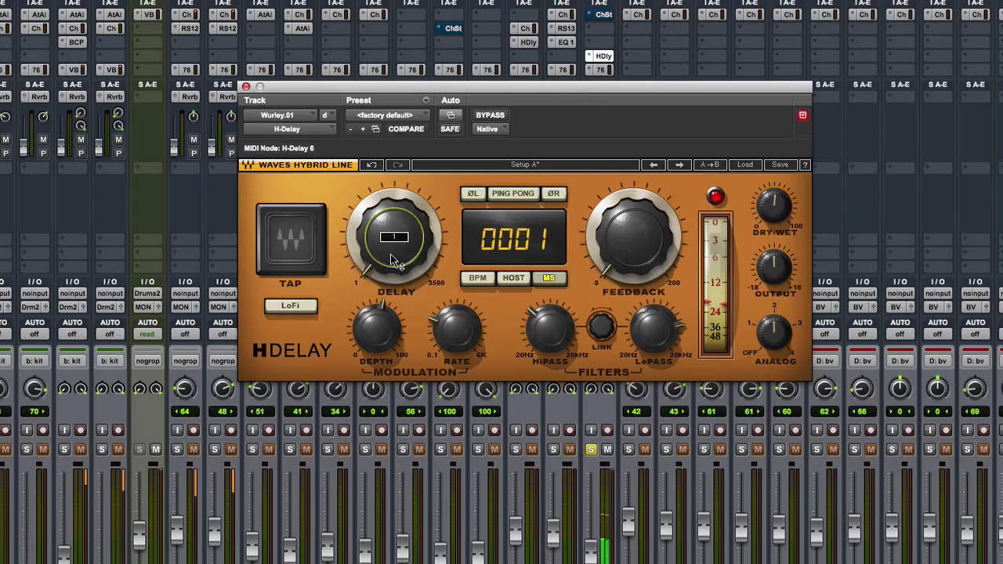
{"action": "mouse_move", "coordinate": [394, 261]}
{"action": "left_mouse_down"}
{"action": "mouse_move", "coordinate": [394, 177]}
{"action": "mouse_move", "coordinate": [396, 267]}
{"action": "left_mouse_up"}
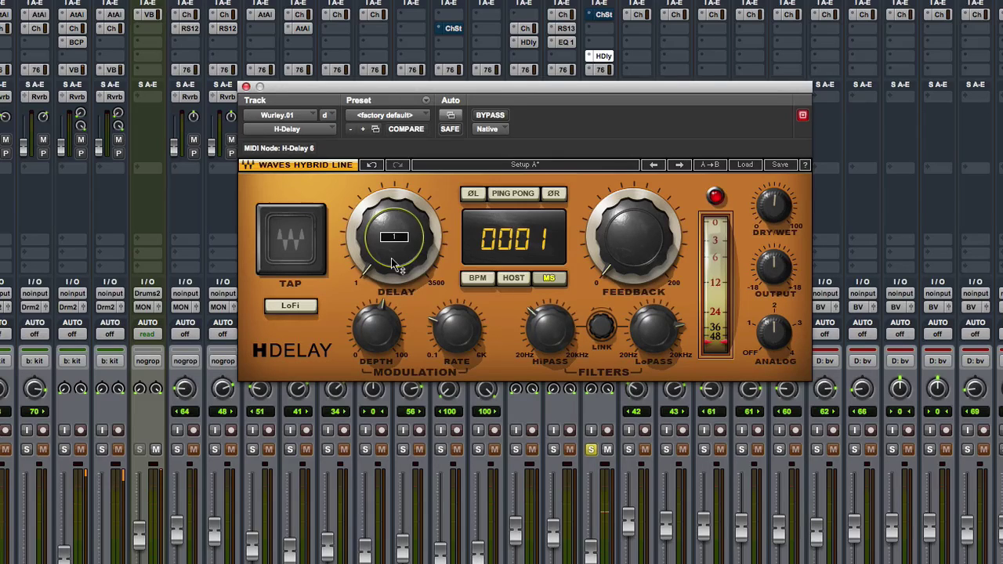
- Close the Wurley's H-Delay, turn off Main Vox automation, and play from just before bar 11
{"action": "key", "text": "super+equal"}
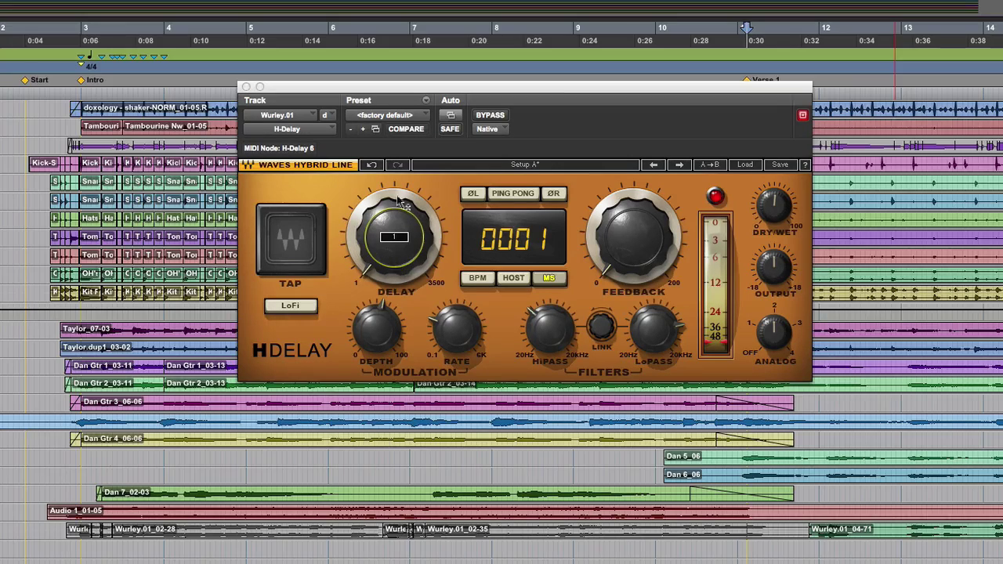
{"action": "scroll", "coordinate": [162, 196], "scroll_direction": "up", "scroll_amount": 5}
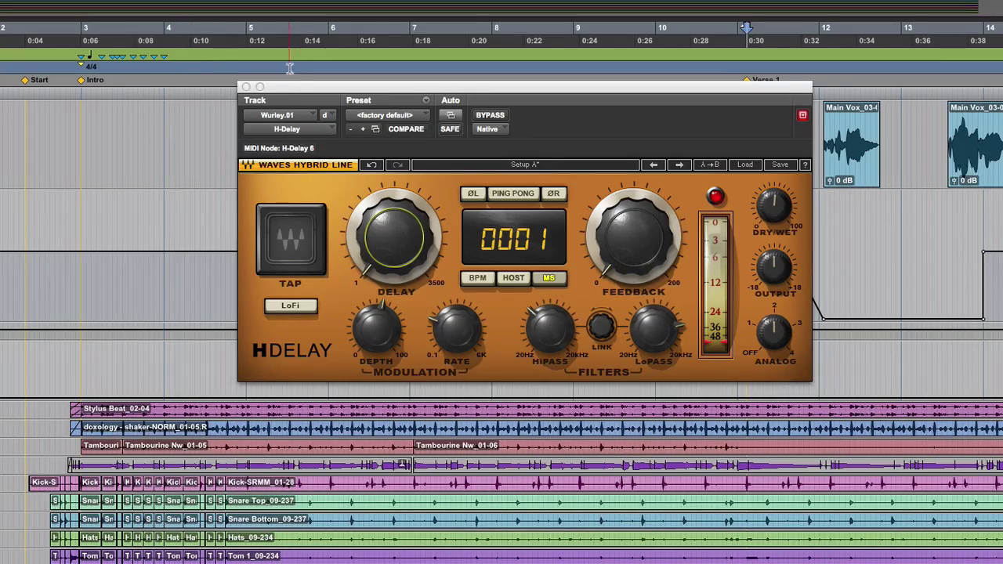
{"action": "left_click", "coordinate": [246, 87]}
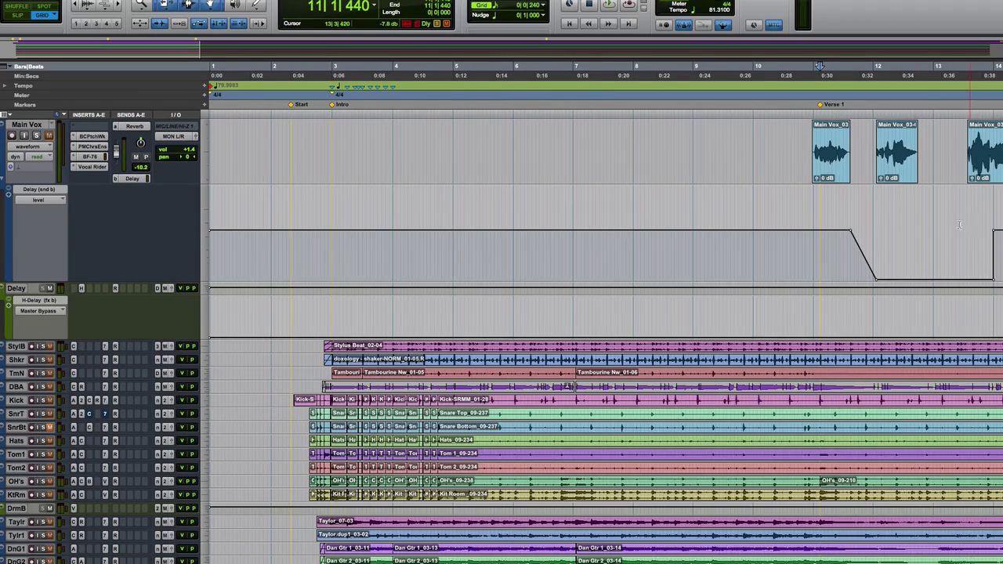
{"action": "left_click", "coordinate": [37, 157]}
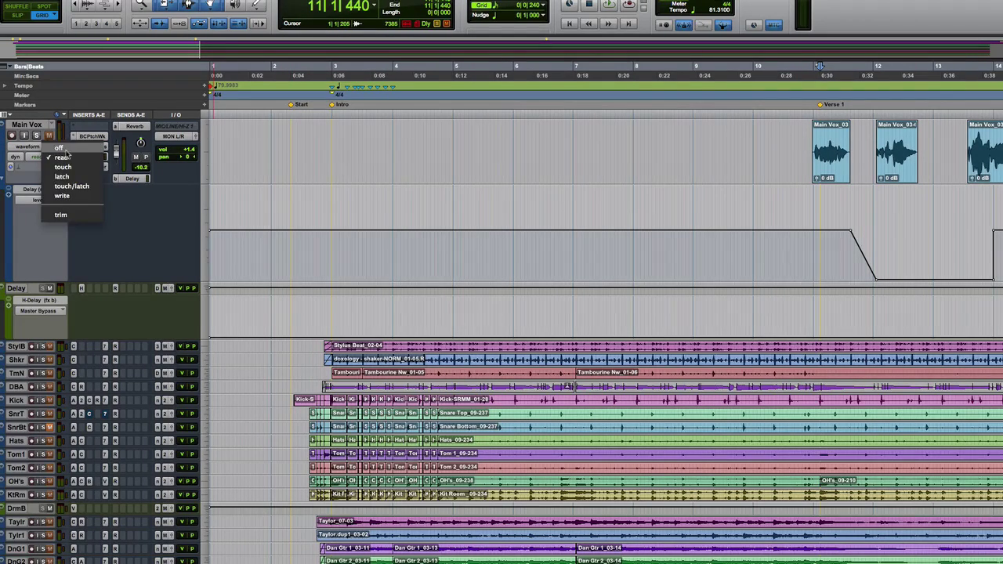
{"action": "left_click", "coordinate": [33, 147]}
{"action": "left_click", "coordinate": [810, 84]}
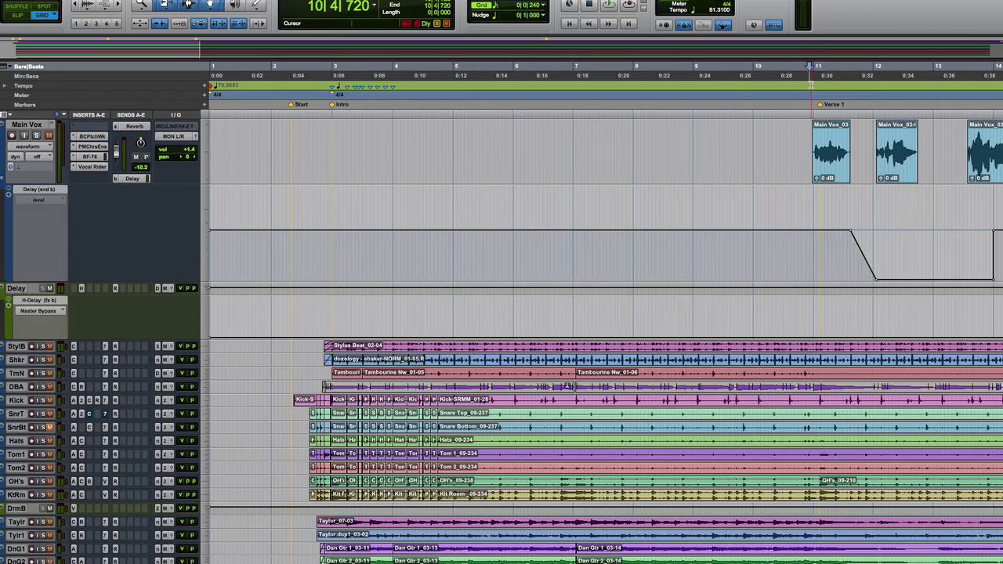
{"action": "key", "text": "space"}
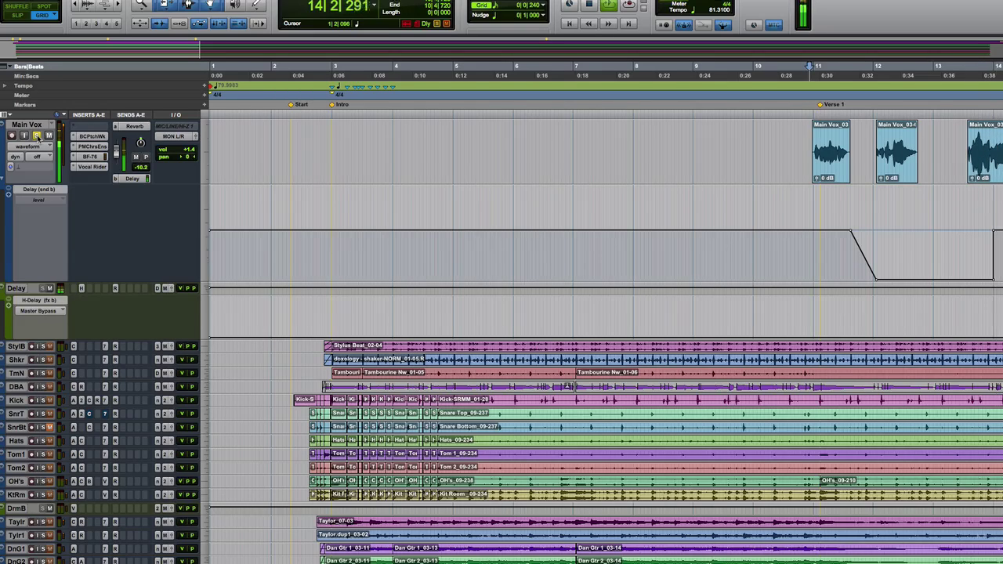
{"action": "key", "text": "space"}
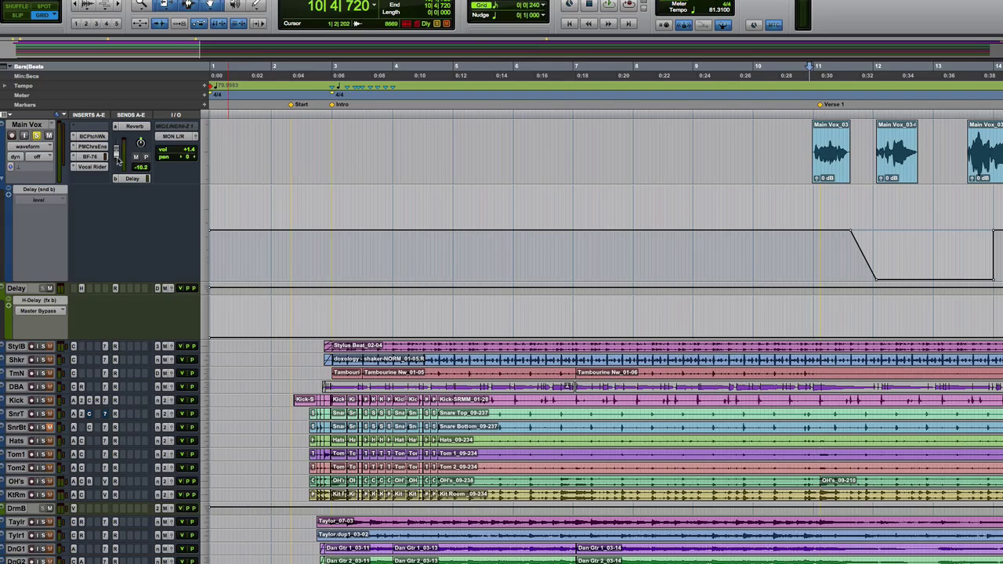
- Set the Main Vox delay send to read its automation and play from bar 11
{"action": "left_click", "coordinate": [134, 180]}
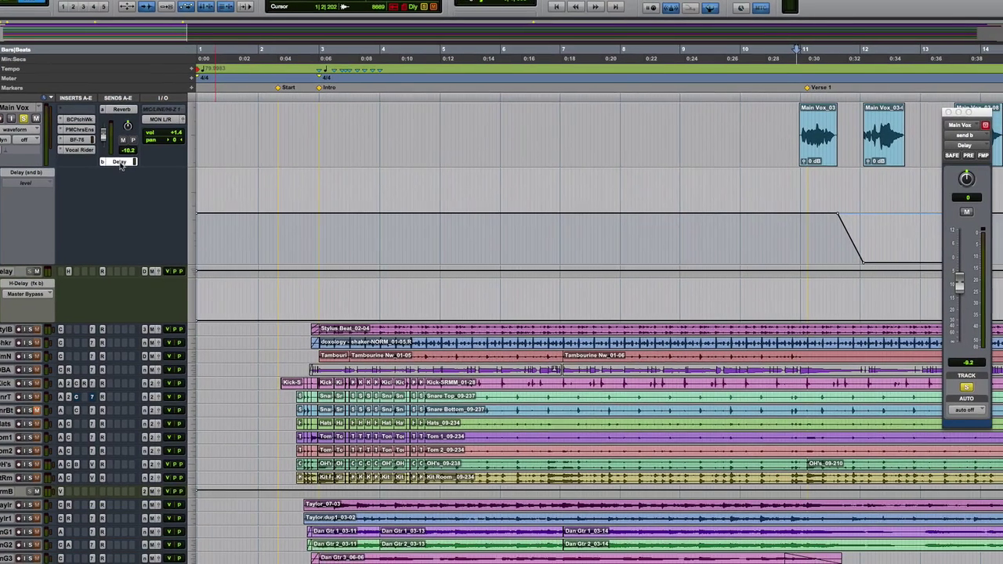
{"action": "left_click", "coordinate": [35, 141]}
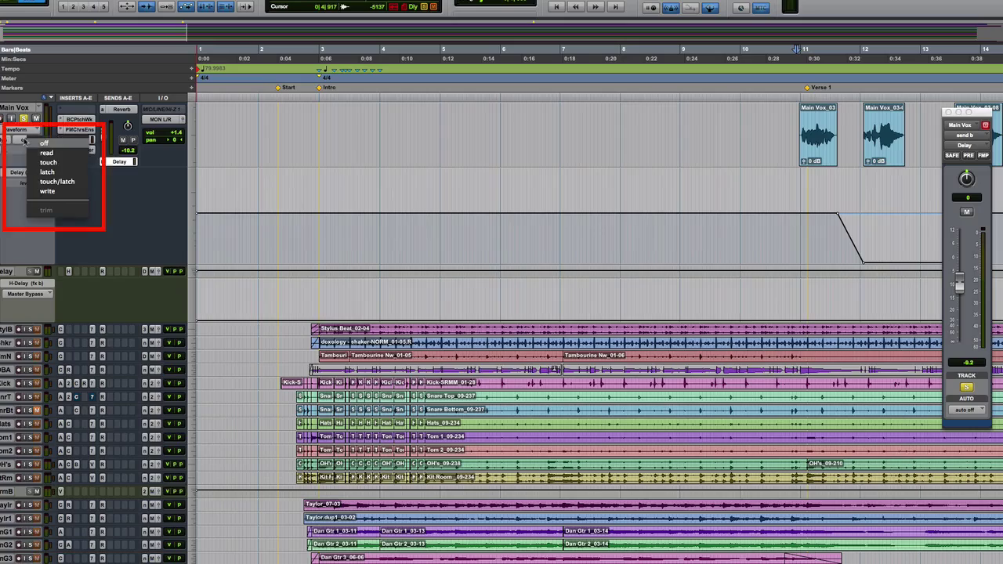
{"action": "left_click", "coordinate": [49, 153]}
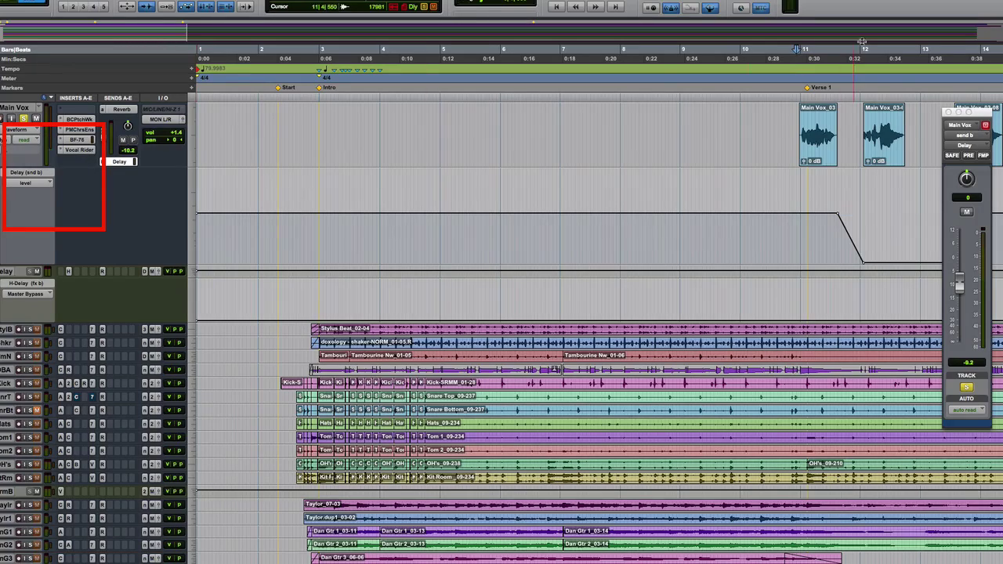
{"action": "key", "text": "space"}
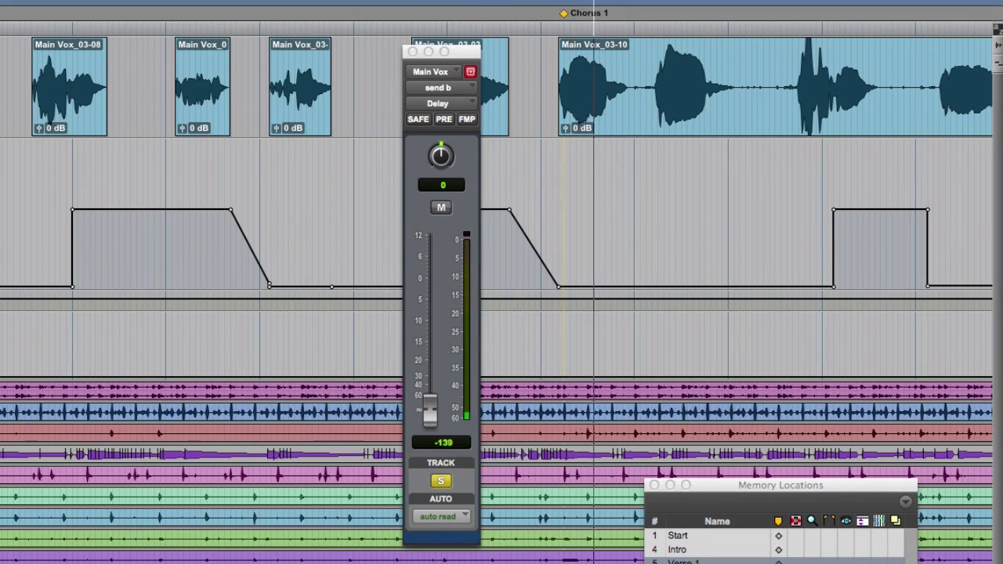
{"action": "key", "text": "space"}
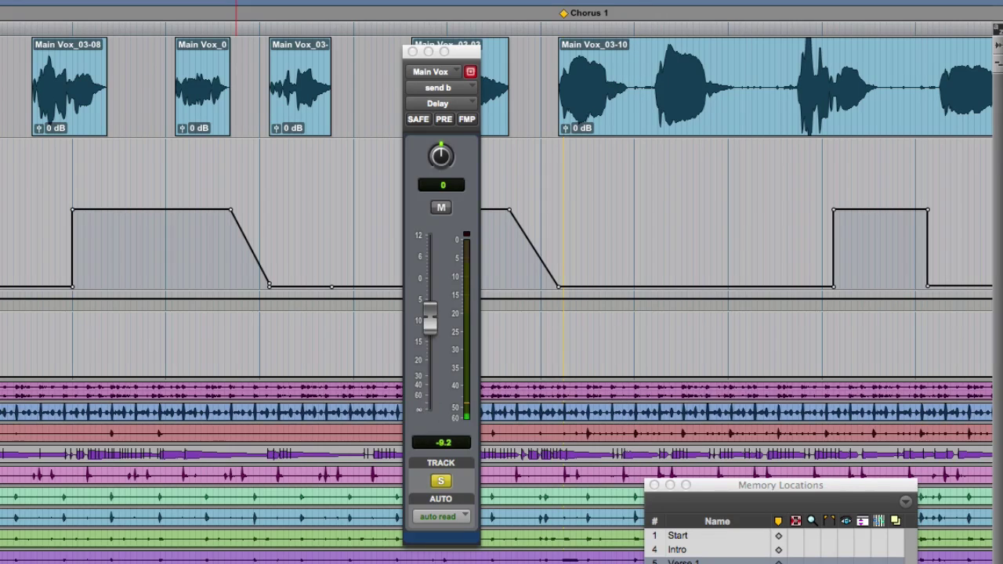
{"action": "left_click", "coordinate": [787, 235]}
{"action": "key", "text": "space"}
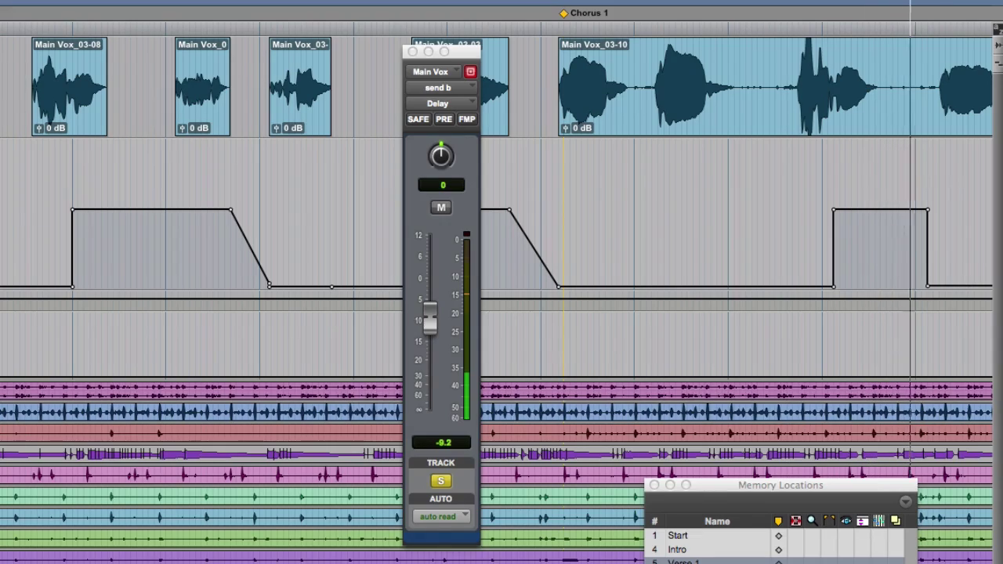
{"action": "key", "text": "space"}
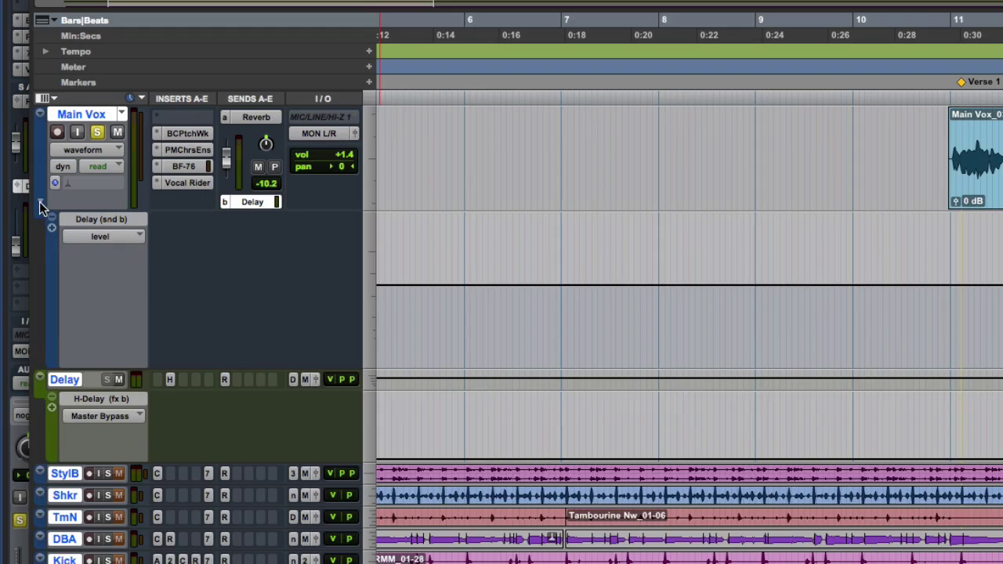
- Show the Main Vox (snd b) level automation lane beneath the Main Vox track
{"action": "left_click", "coordinate": [40, 201]}
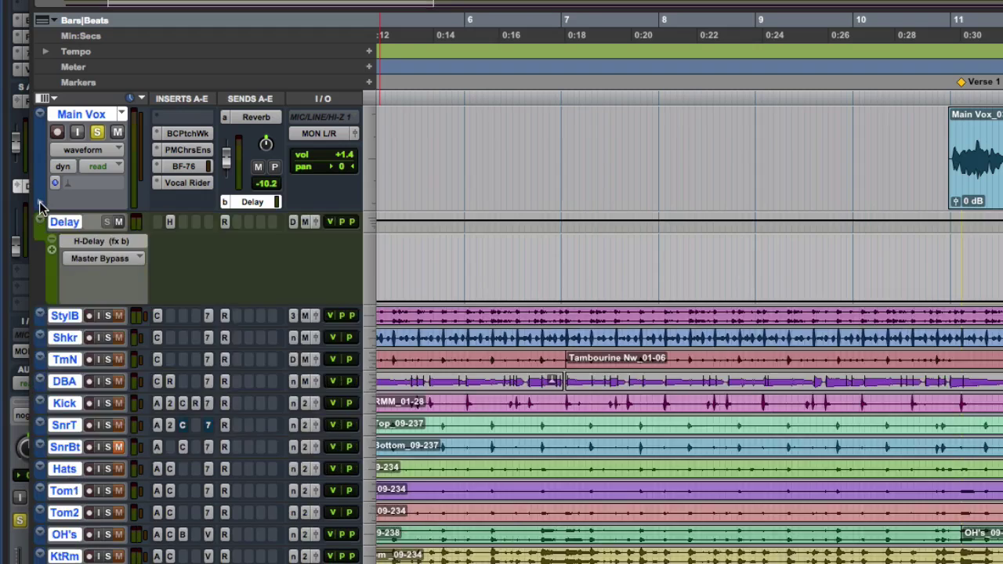
{"action": "left_click", "coordinate": [40, 202]}
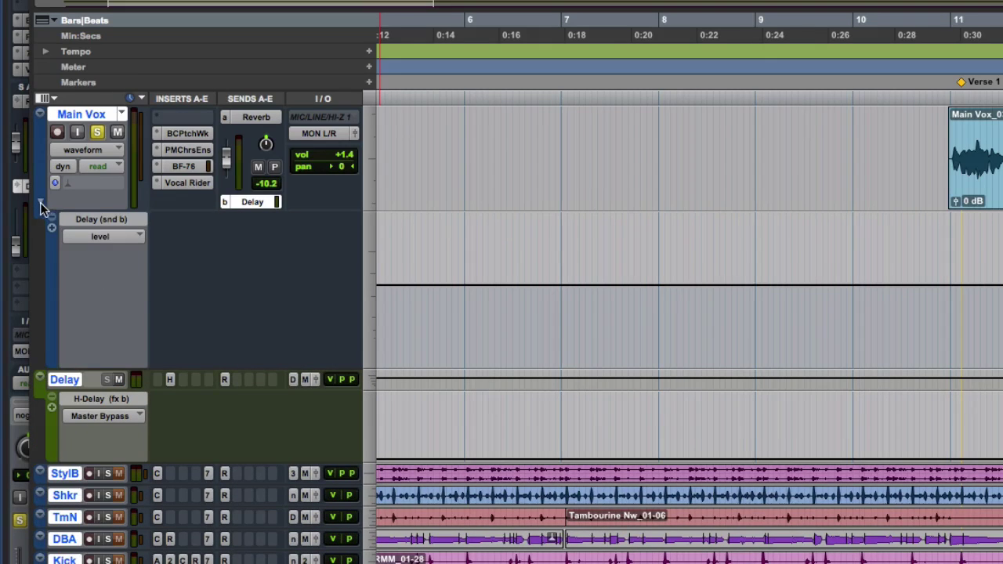
{"action": "left_click", "coordinate": [39, 202]}
{"action": "left_click", "coordinate": [38, 200]}
{"action": "left_click", "coordinate": [132, 237]}
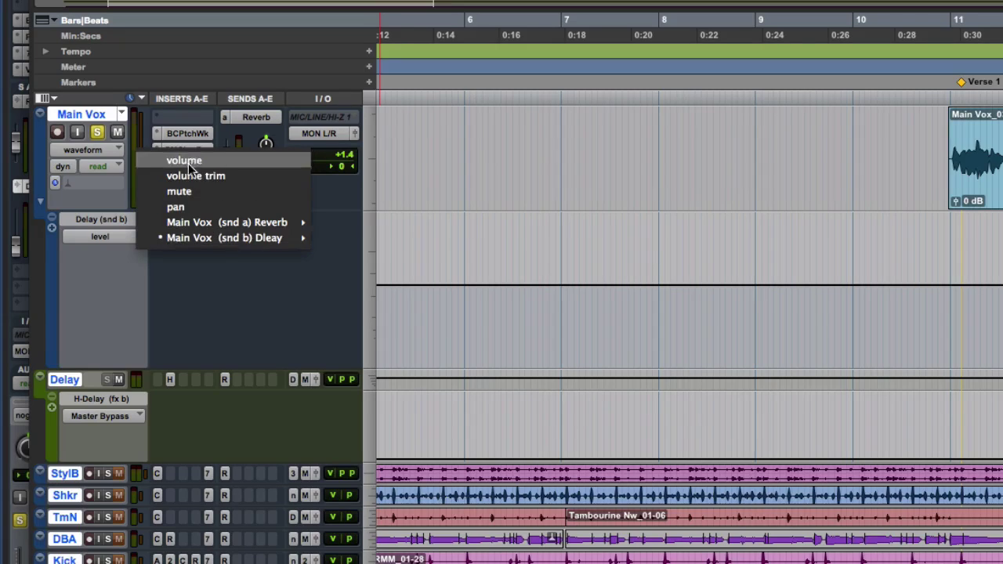
{"action": "mouse_move", "coordinate": [195, 238]}
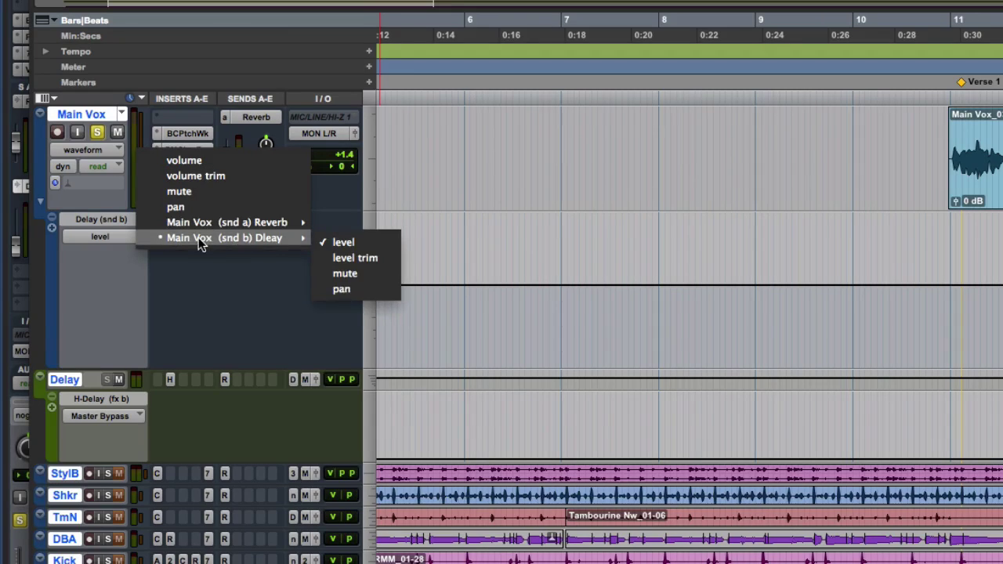
{"action": "left_click", "coordinate": [359, 243]}
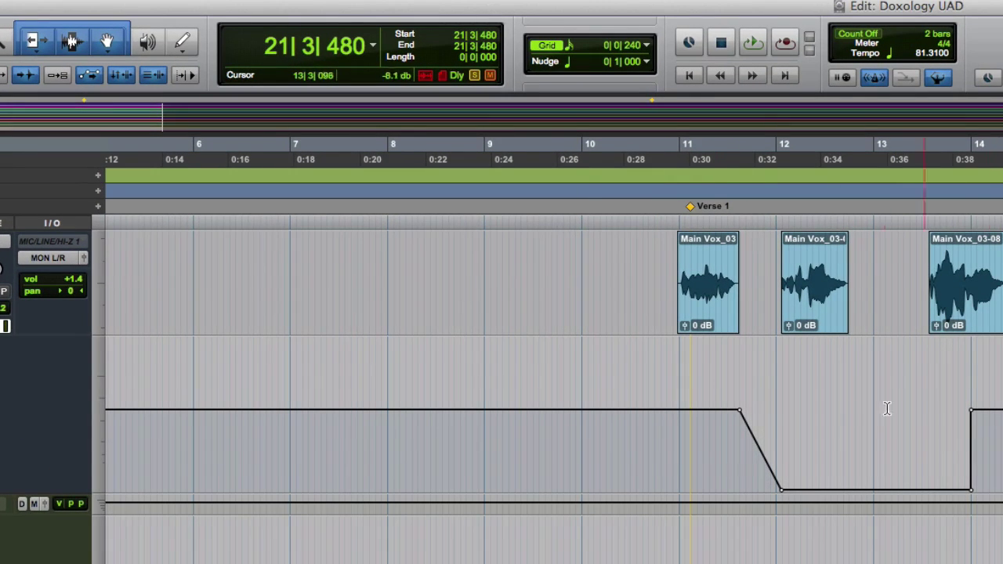
- Delete the old sloped send dip from 11|3 to 14|2 and audition from bar 11
{"action": "left_click_drag", "start_coordinate": [726, 409], "coordinate": [992, 424]}
{"action": "key", "text": "Delete"}
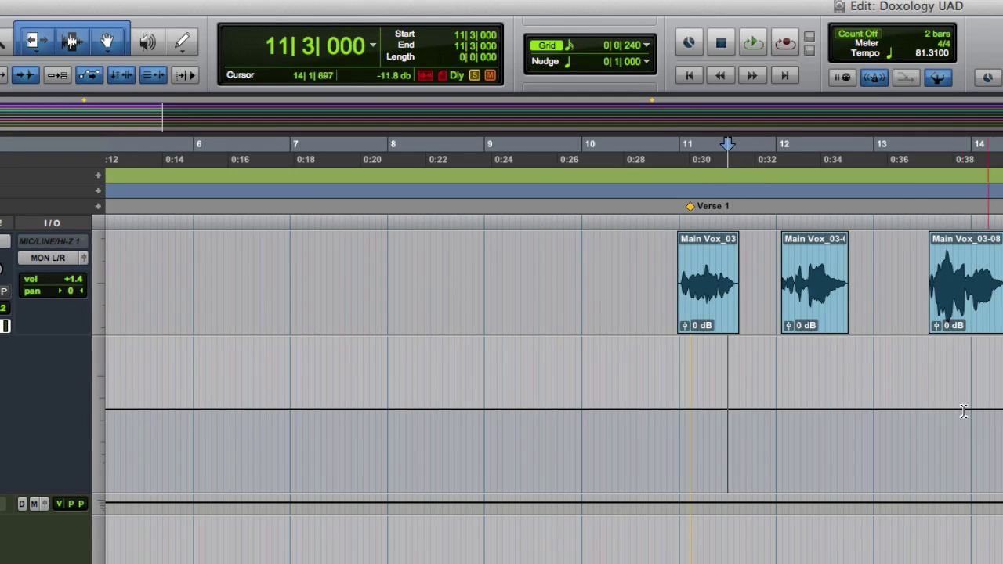
{"action": "left_click", "coordinate": [679, 171]}
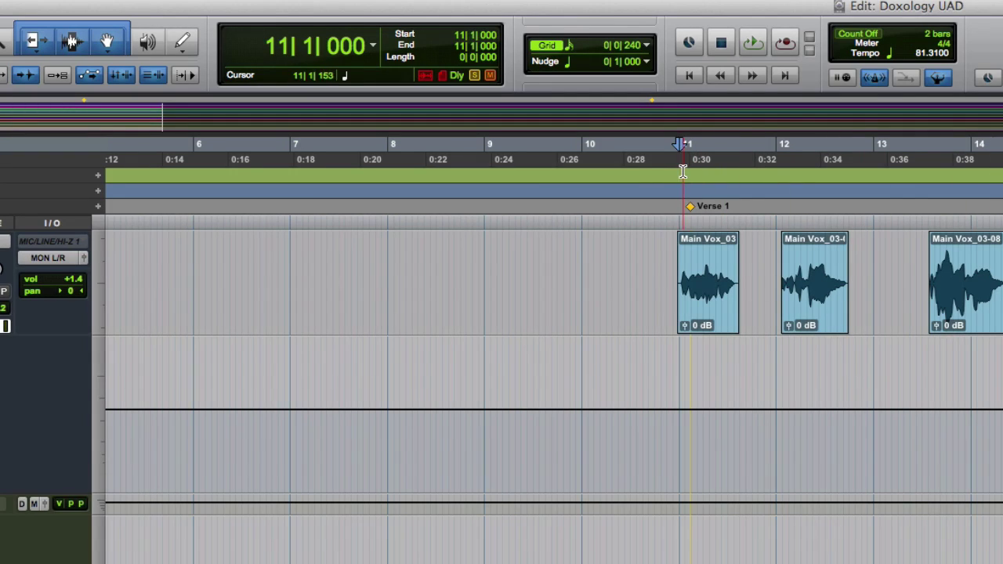
{"action": "key", "text": "space"}
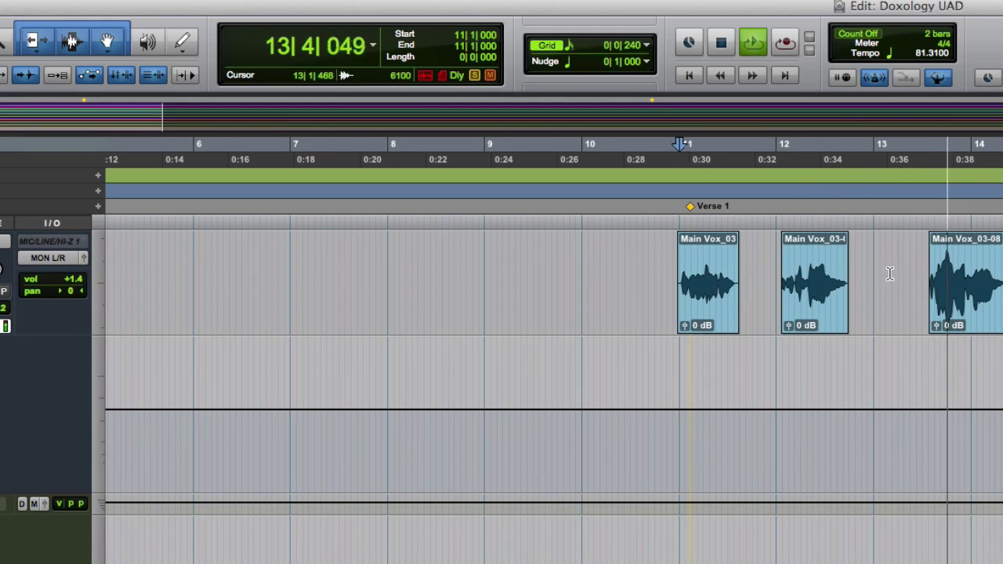
{"action": "key", "text": "space"}
- Drop the send level to minimum (-39.6 dB) from 11|4 to 14|1 and play it back
{"action": "left_click_drag", "start_coordinate": [970, 417], "coordinate": [758, 405]}
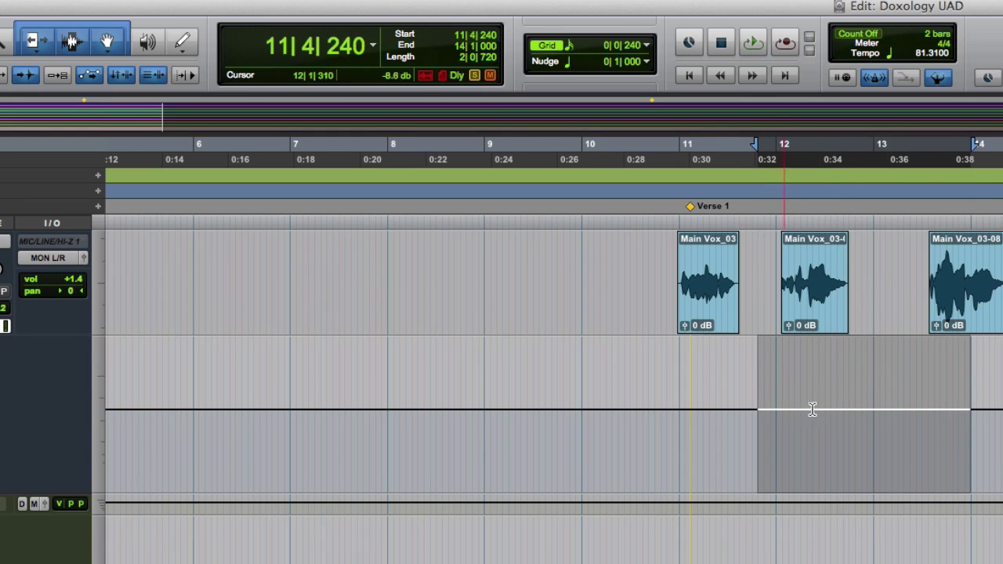
{"action": "left_click_drag", "start_coordinate": [855, 368], "coordinate": [853, 505]}
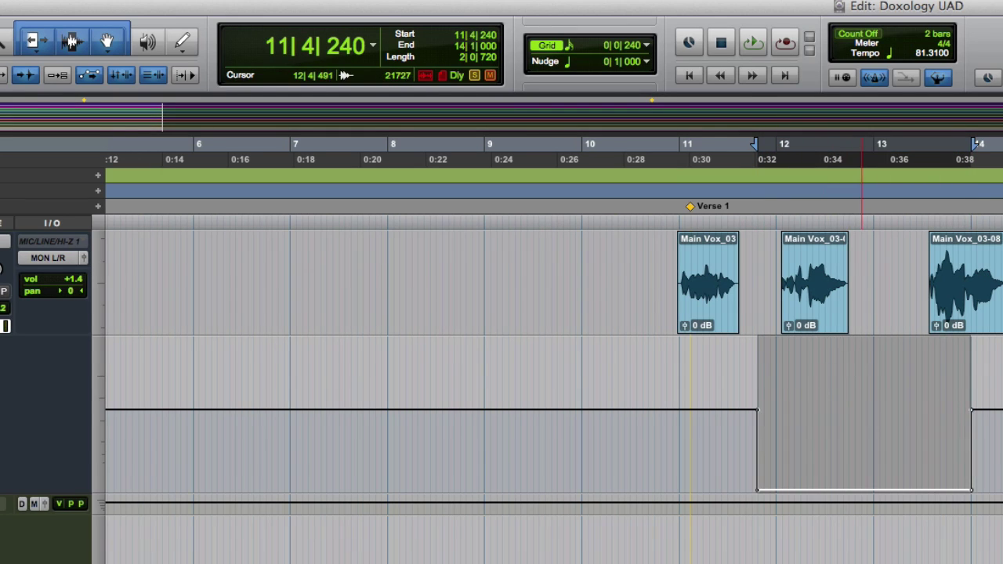
{"action": "left_click", "coordinate": [682, 148]}
{"action": "key", "text": "space"}
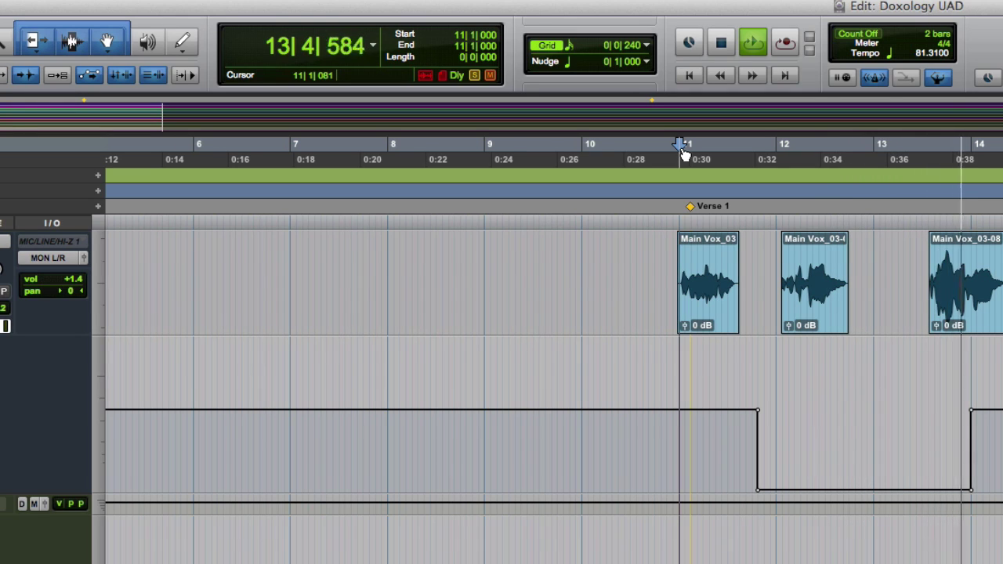
- Switch to the Mix window, unsolo Main Vox, and play the full mix from the Intro marker
{"action": "key", "text": "space"}
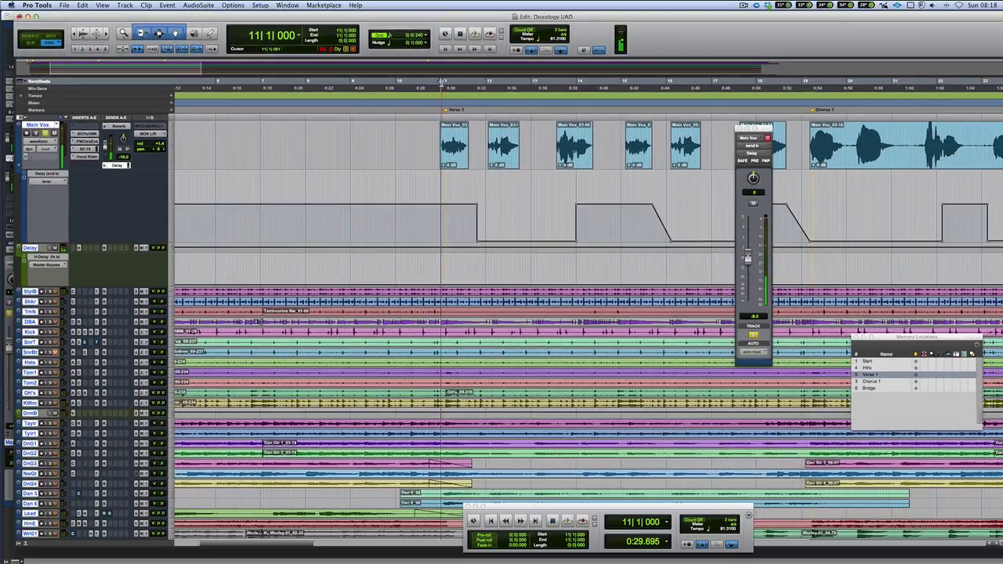
{"action": "key", "text": "super+equal"}
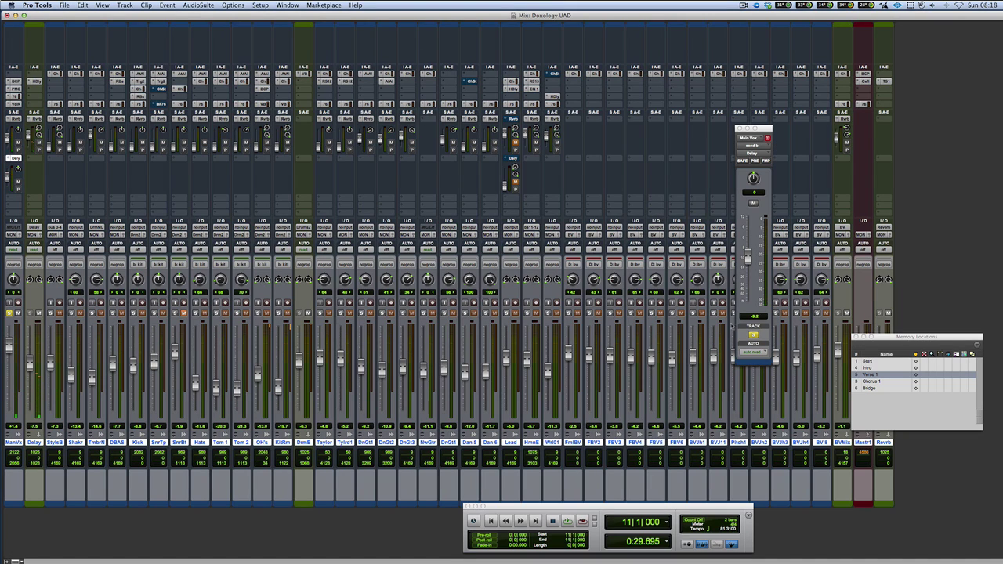
{"action": "left_click", "coordinate": [8, 314]}
{"action": "left_click", "coordinate": [876, 367]}
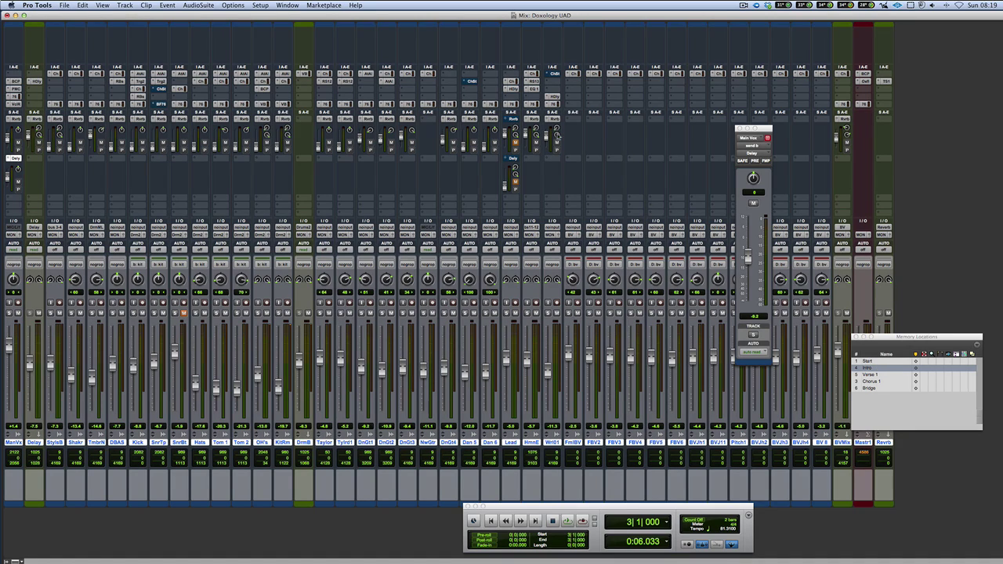
{"action": "key", "text": "space"}
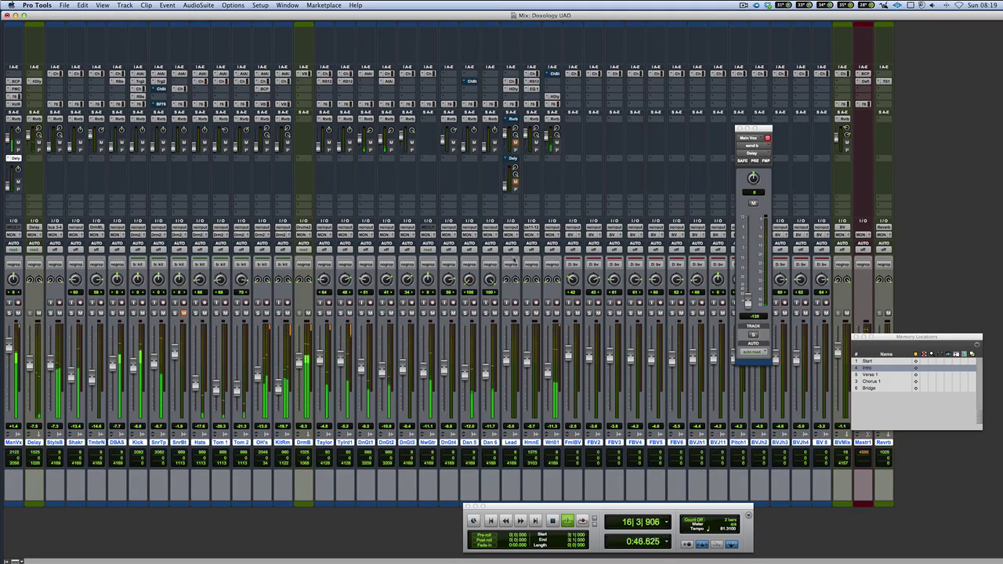
{"action": "key", "text": "space"}
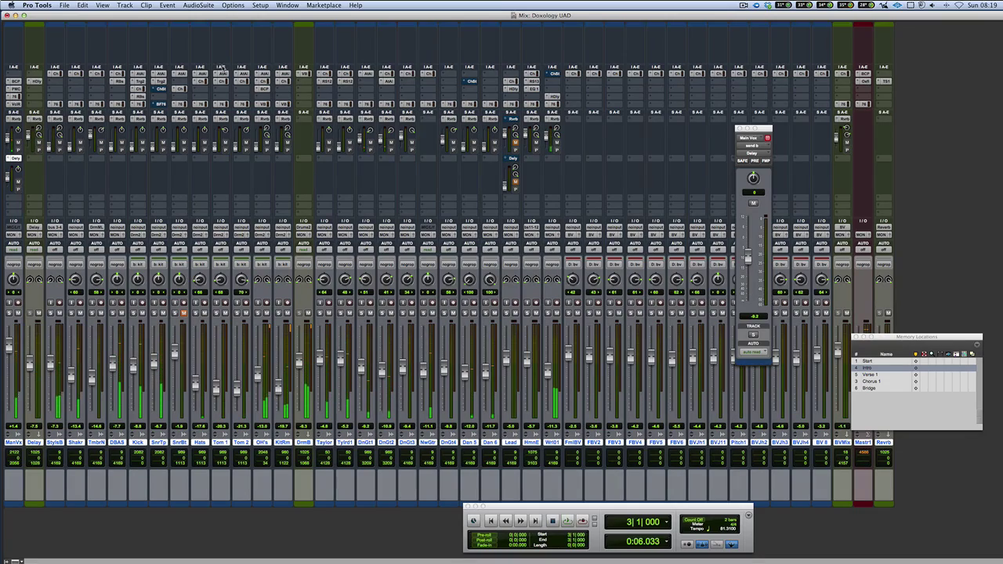
- On the Delay aux's H-Delay, set HiPass to 20 Hz and LoPass fully off, then play
{"action": "left_click", "coordinate": [40, 82]}
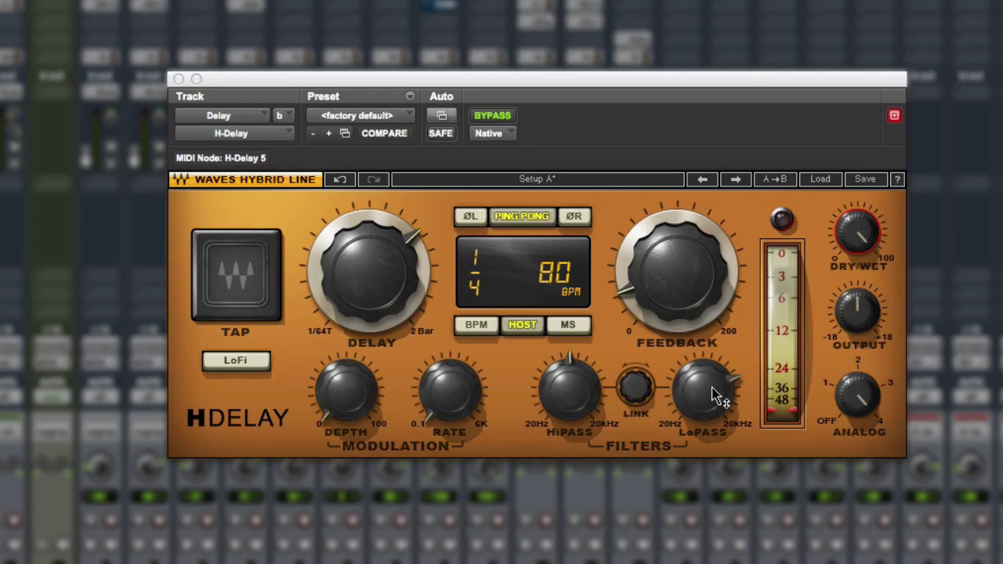
{"action": "mouse_move", "coordinate": [711, 387]}
{"action": "left_click_drag", "start_coordinate": [582, 393], "coordinate": [581, 447]}
{"action": "left_click_drag", "start_coordinate": [704, 391], "coordinate": [703, 352]}
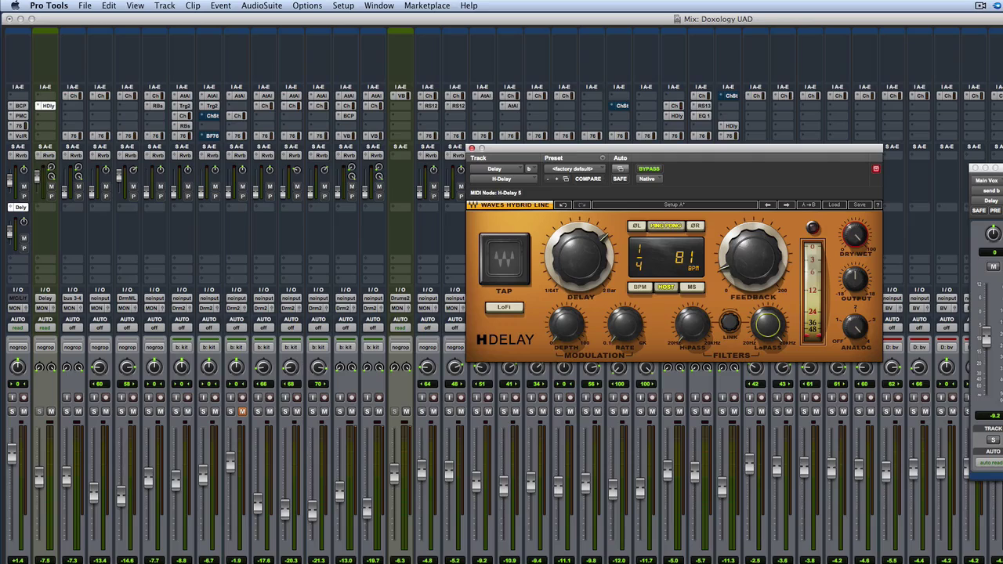
{"action": "key", "text": "space"}
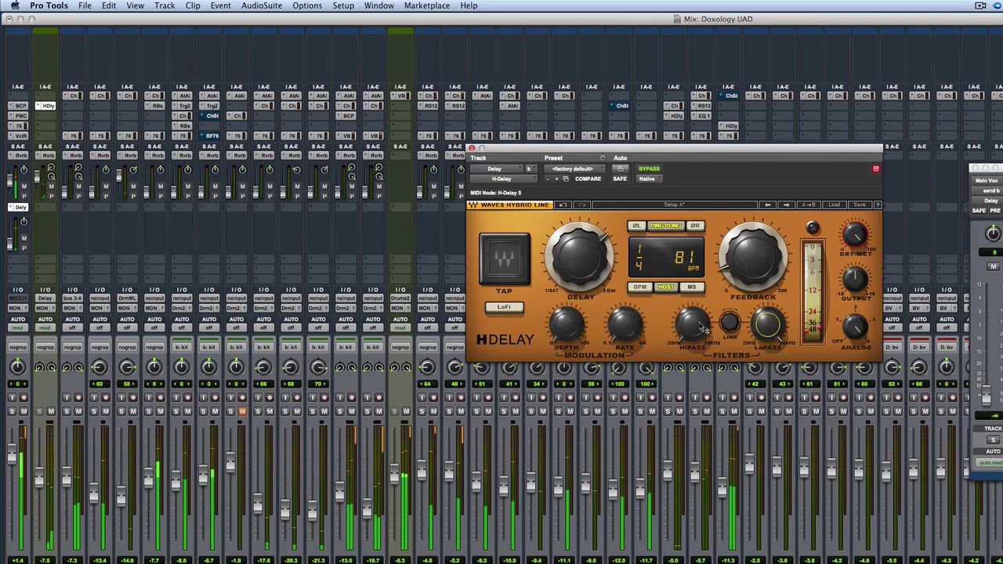
{"action": "mouse_move", "coordinate": [694, 332]}
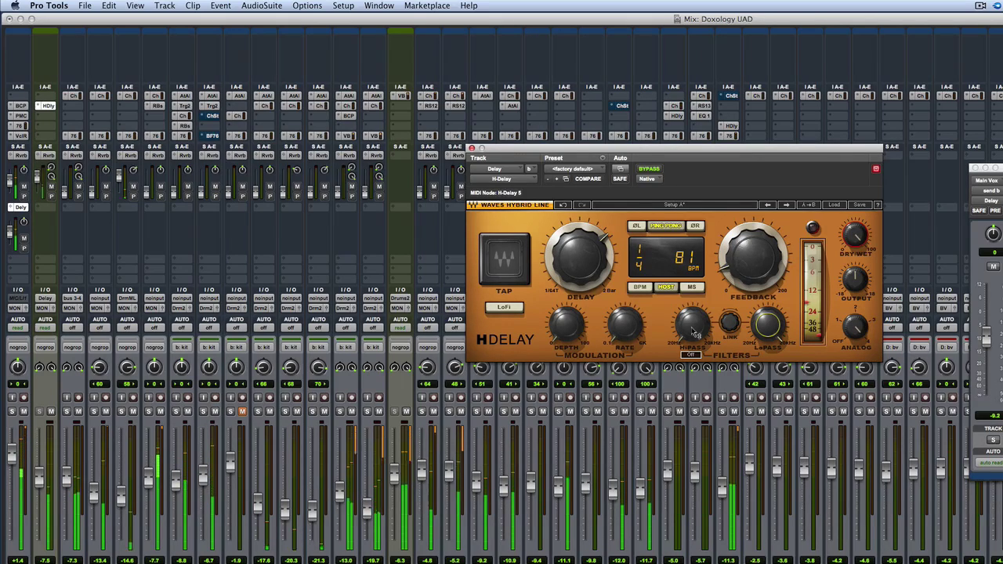
- Filter the vocal H-Delay: HiPass back on and raised to about 377 Hz, LoPass lowered from Off
{"action": "left_click_drag", "start_coordinate": [694, 332], "coordinate": [694, 314]}
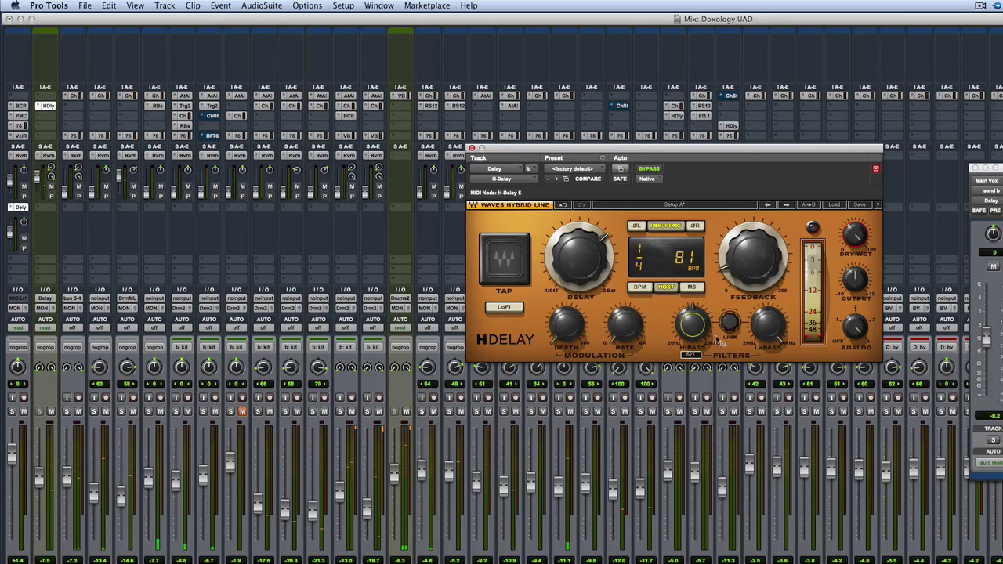
{"action": "left_click_drag", "start_coordinate": [768, 327], "coordinate": [768, 315]}
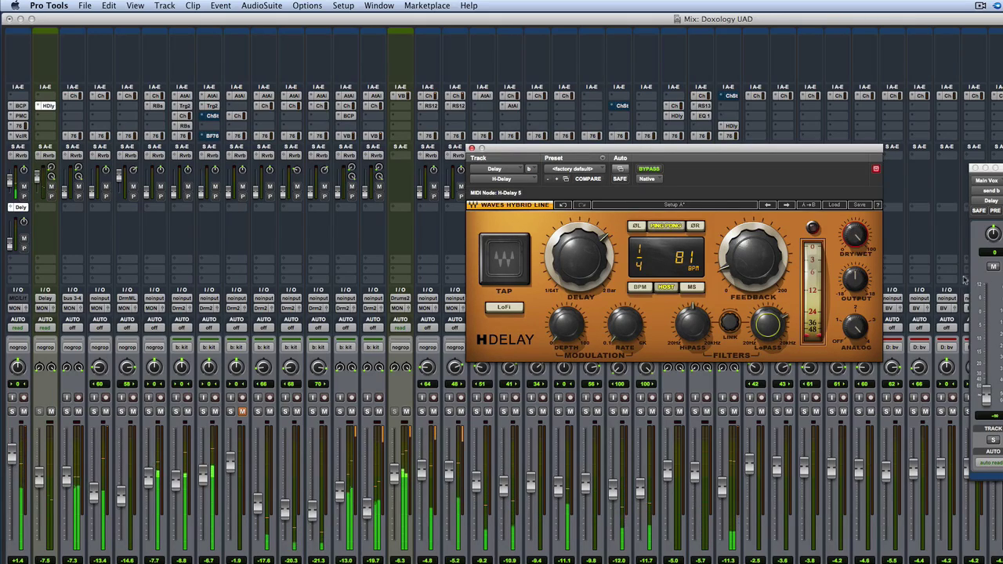
{"action": "left_click_drag", "start_coordinate": [692, 324], "coordinate": [735, 322]}
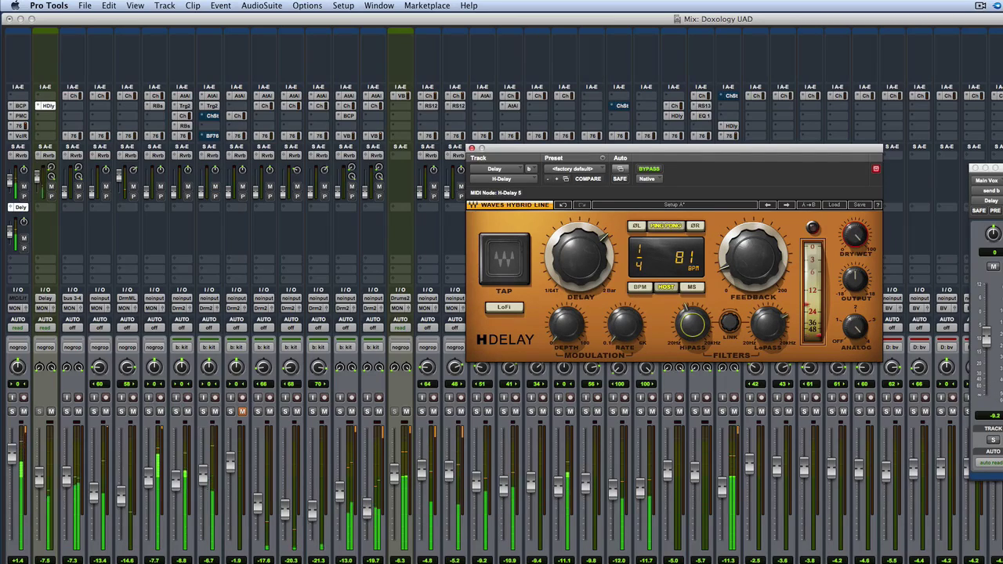